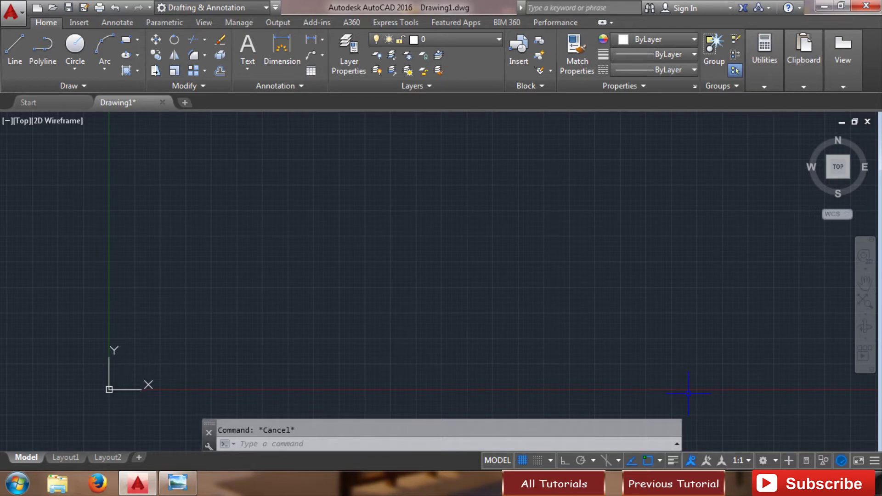
# Show the Exercise-6 reference image in Windows Photo Viewer from the taskbar.
pyautogui.click(174, 490)
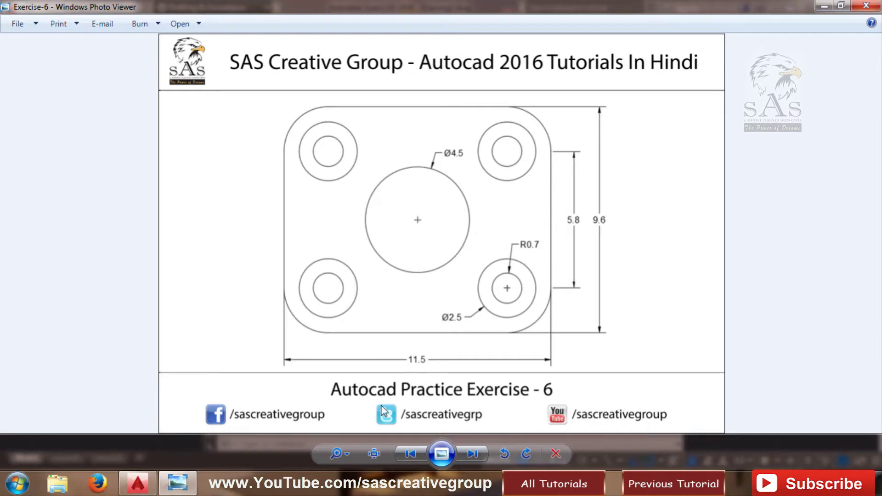
# Return to the drawing, start LIMITS and set the lower-left corner to 0,0.
pyautogui.click(177, 486)
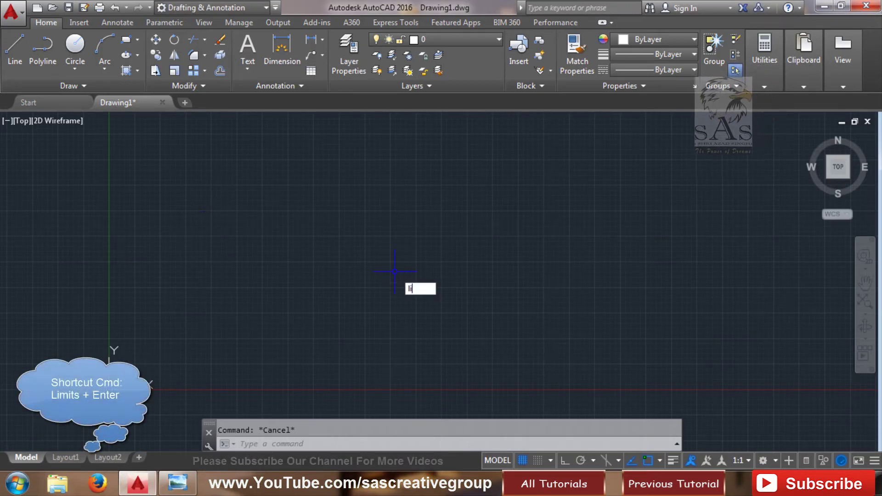
pyautogui.write('limits')
pyautogui.press('Return')
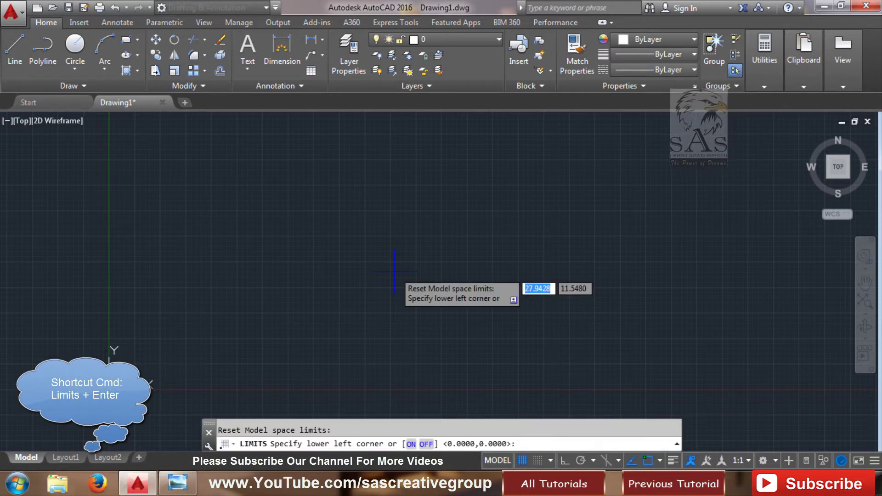
pyautogui.write('0')
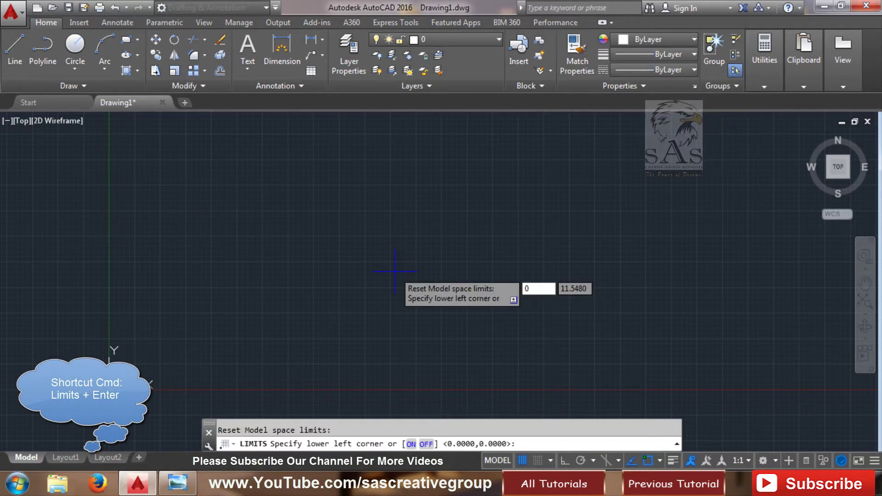
pyautogui.write(',0')
pyautogui.press('Return')
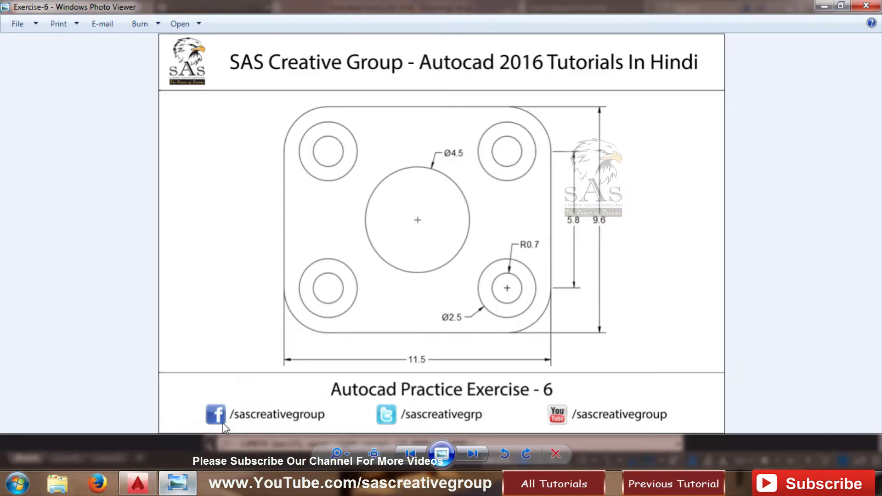
# Recheck the reference image, then set the upper-right limit corner to 25,15.
pyautogui.click(177, 483)
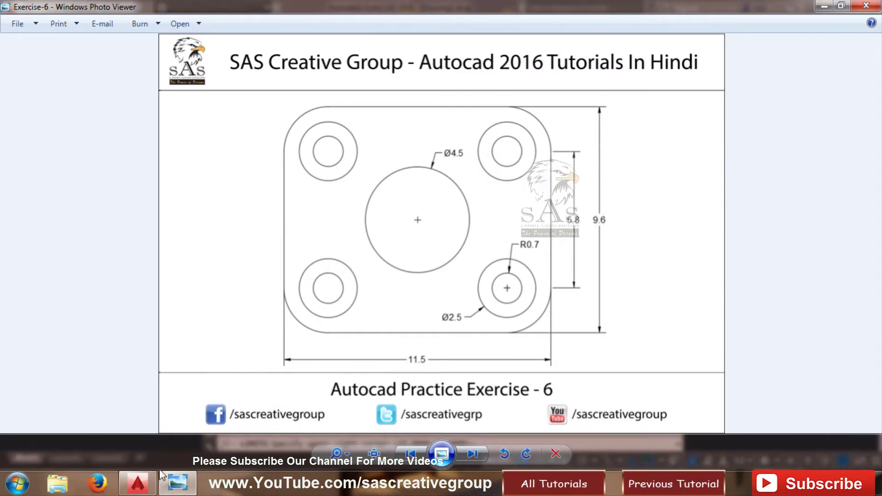
pyautogui.click(138, 483)
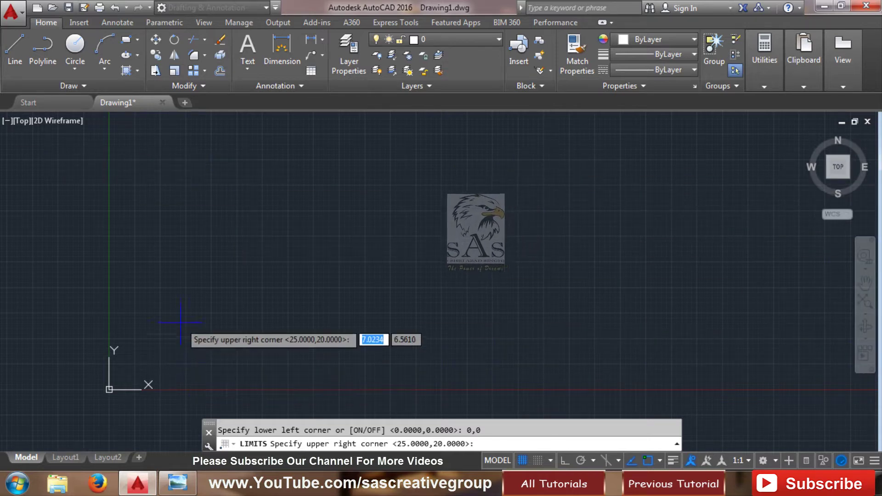
pyautogui.click(178, 483)
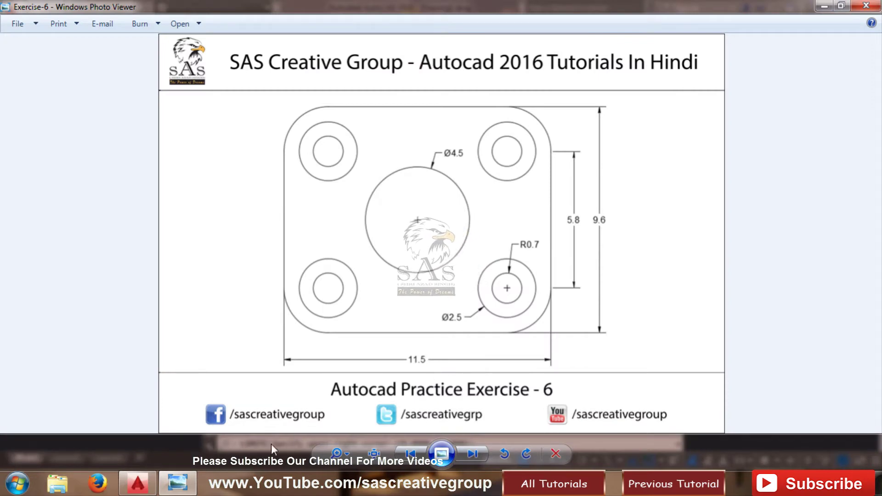
pyautogui.click(151, 490)
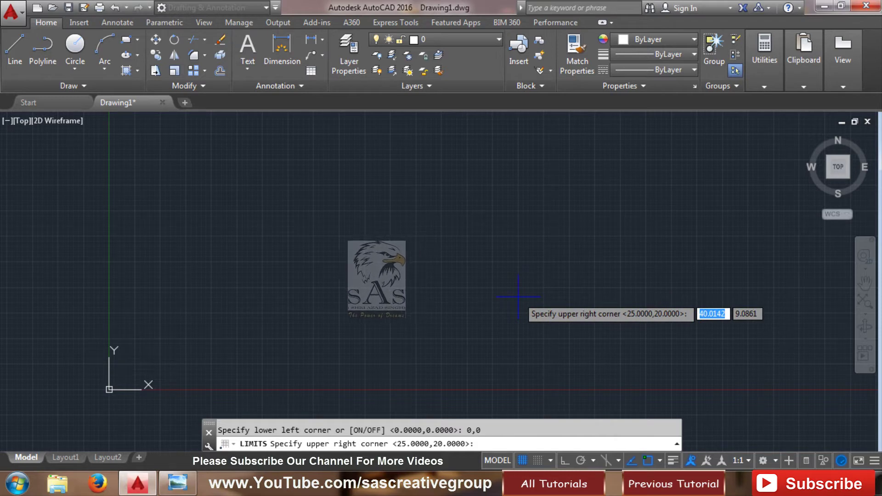
pyautogui.write('25')
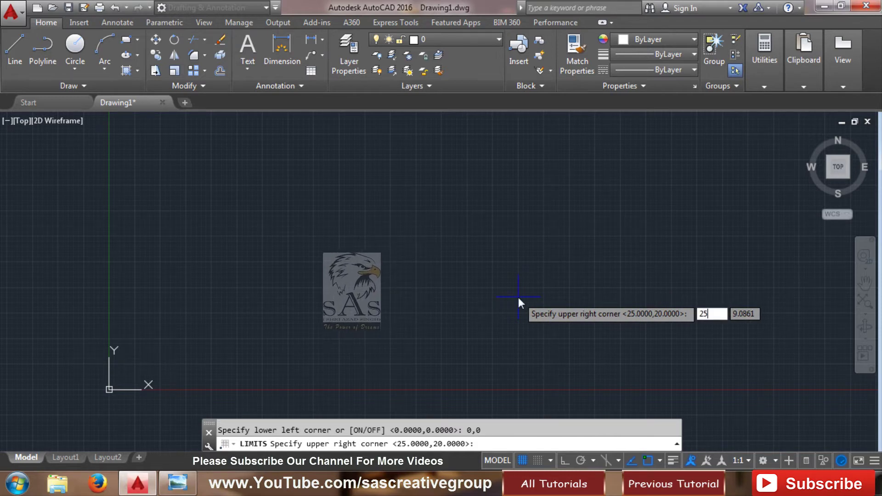
pyautogui.press('Tab')
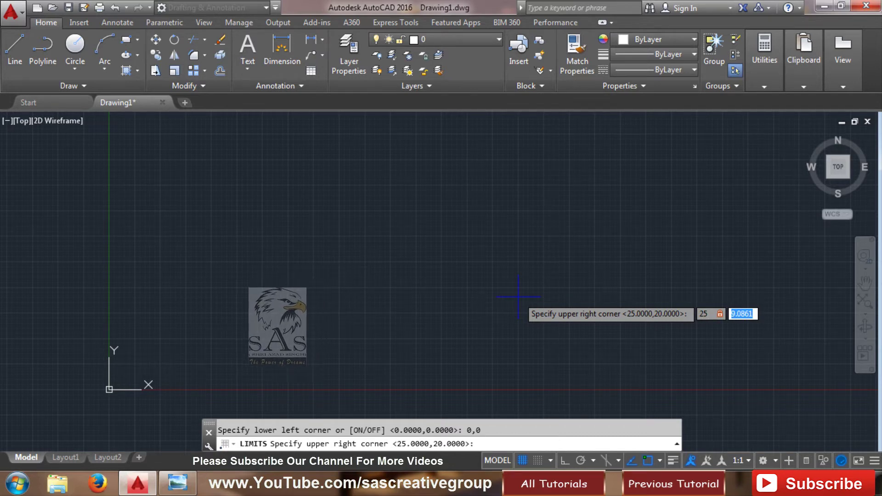
pyautogui.write('1')
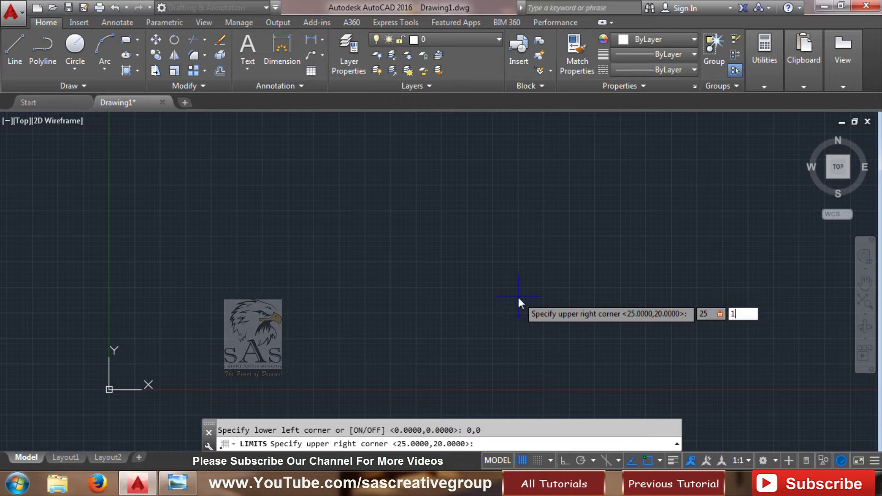
pyautogui.write('5')
pyautogui.press('Return')
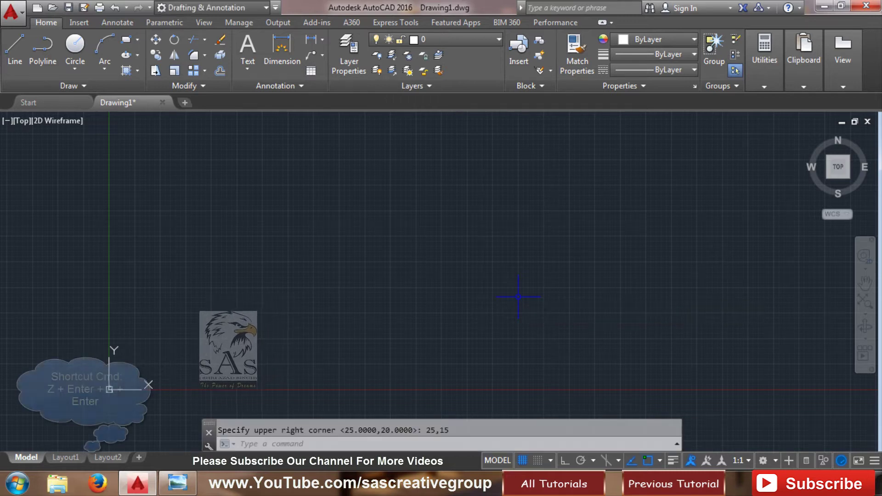
# Zoom All to show the full 25 by 15 drawing limits.
pyautogui.write('z')
pyautogui.press('Return')
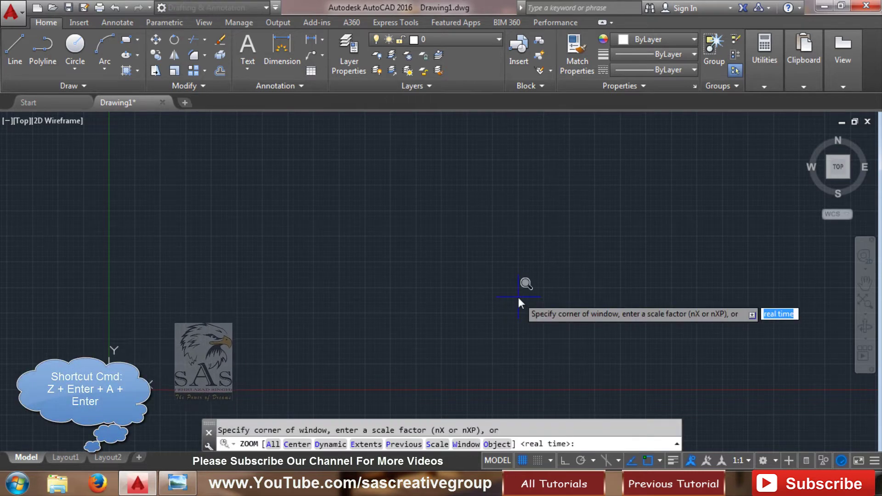
pyautogui.write('a')
pyautogui.press('Return')
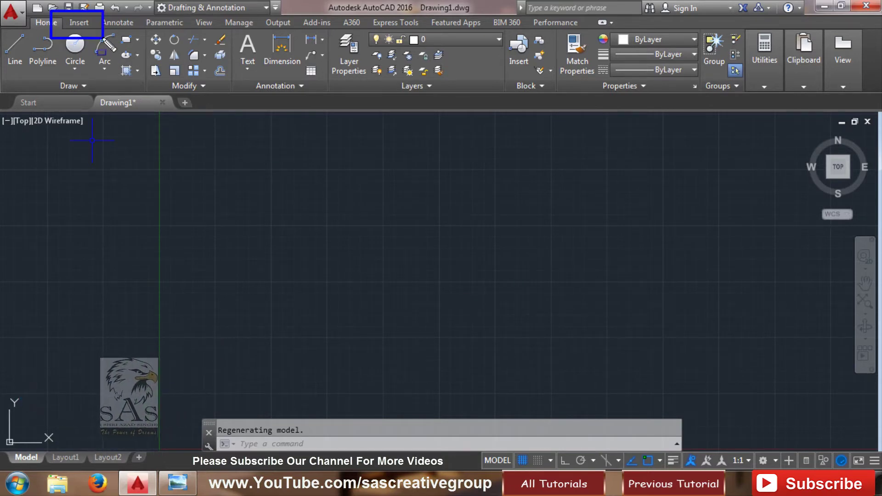
# Attach the Exercise-6 image into the drawing and place it beside the empty area.
pyautogui.click(74, 23)
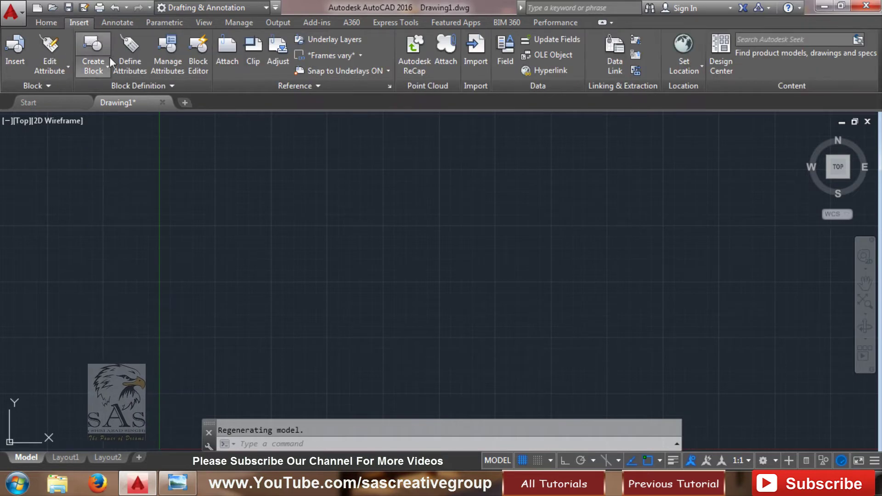
pyautogui.click(230, 53)
pyautogui.click(353, 303)
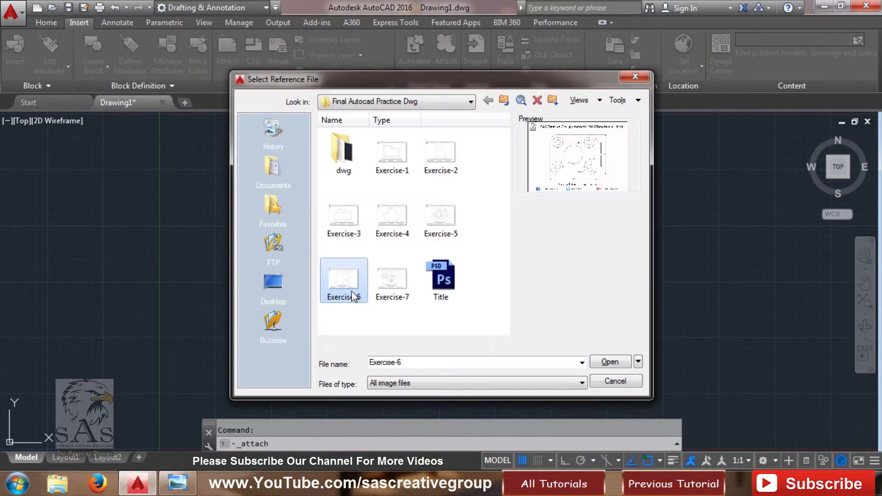
pyautogui.click(611, 362)
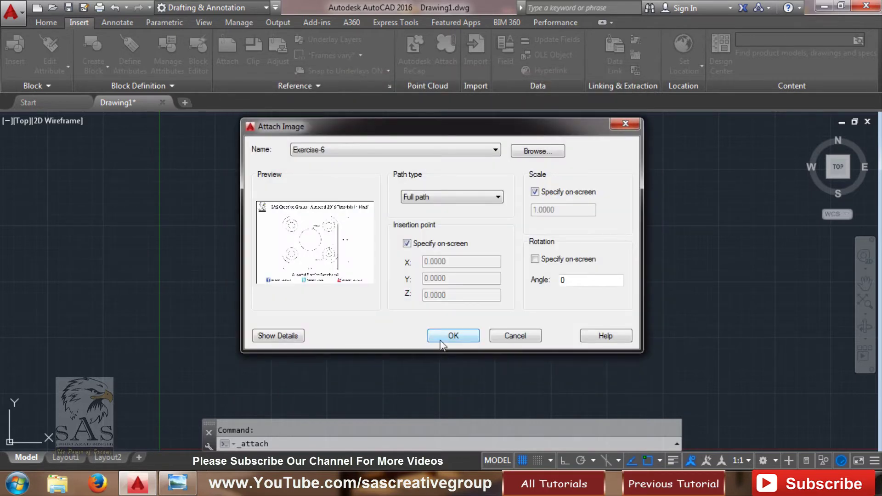
pyautogui.click(441, 342)
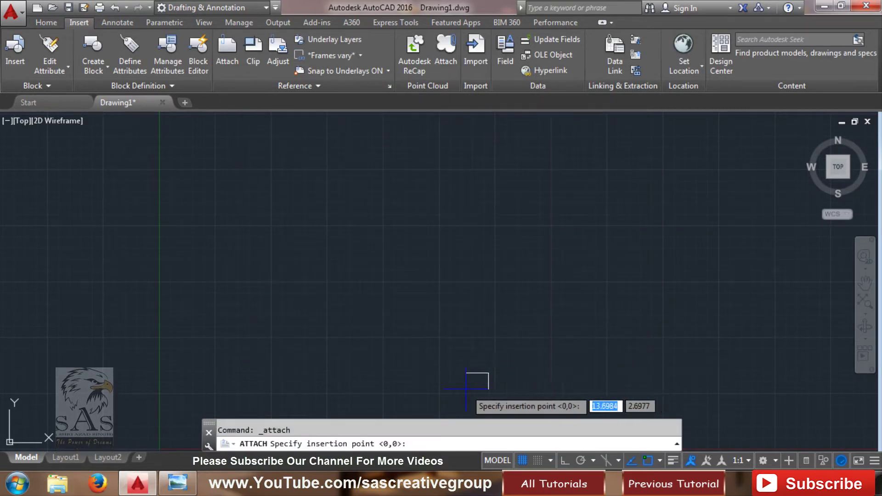
pyautogui.click(441, 390)
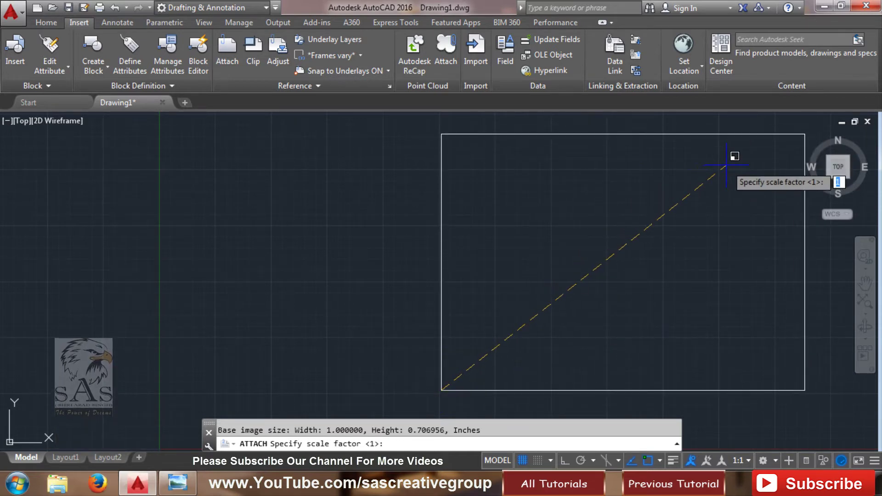
pyautogui.click(726, 165)
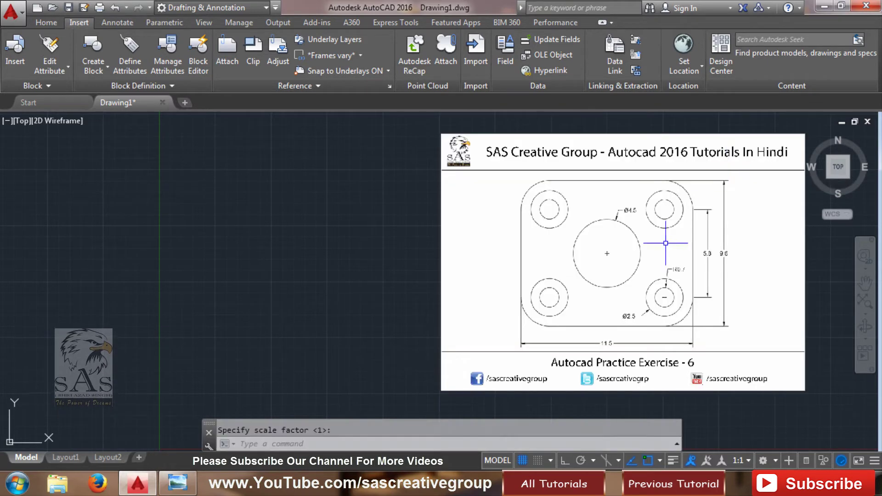
pyautogui.scroll(2, 733, 325)
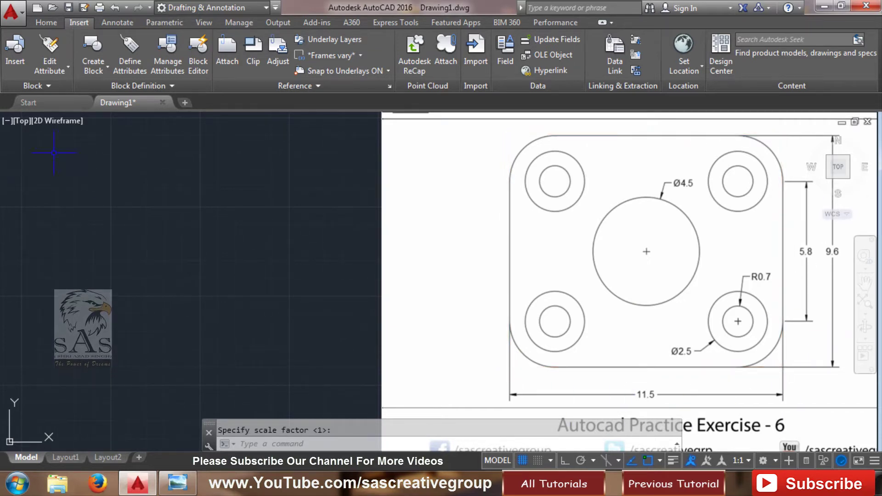
pyautogui.click(38, 22)
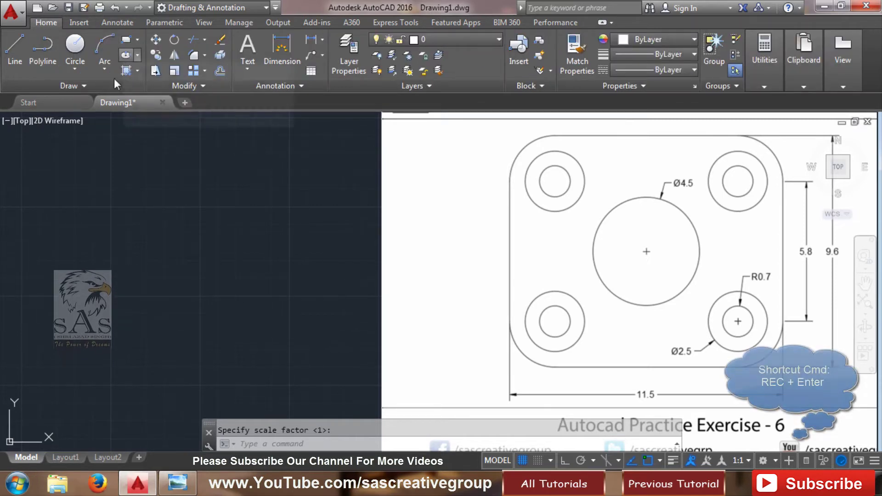
# Draw a rectangle using the Dimensions option with length 11.5 and width 9.6.
pyautogui.write('RE')
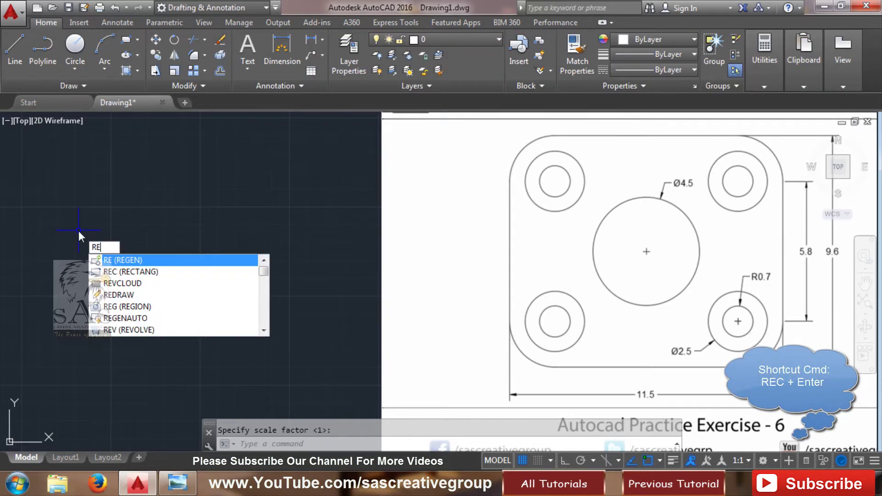
pyautogui.write('C')
pyautogui.press('Return')
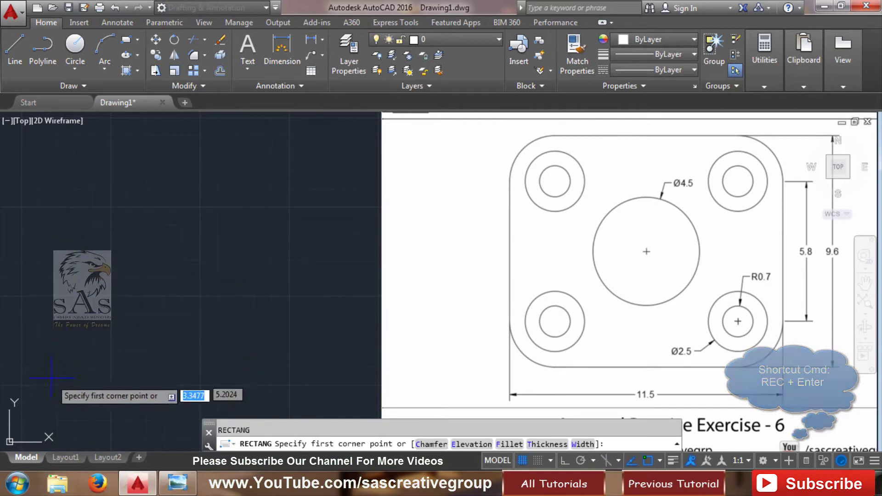
pyautogui.click(36, 381)
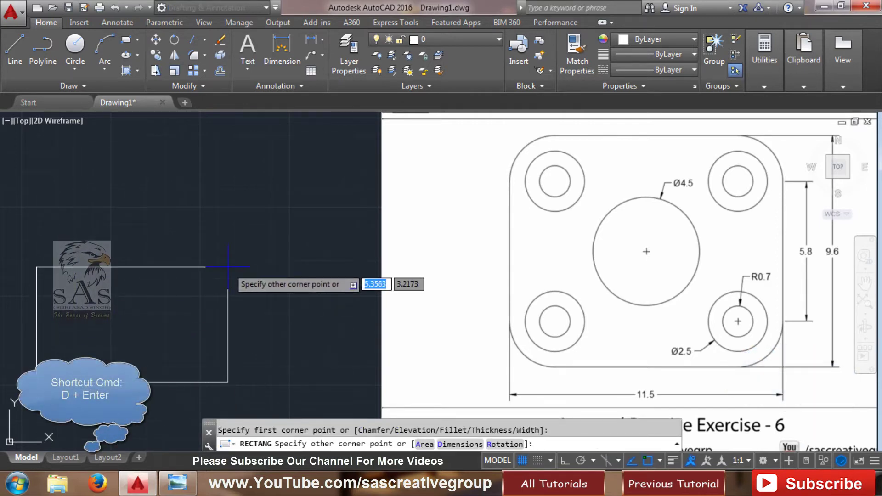
pyautogui.write('d')
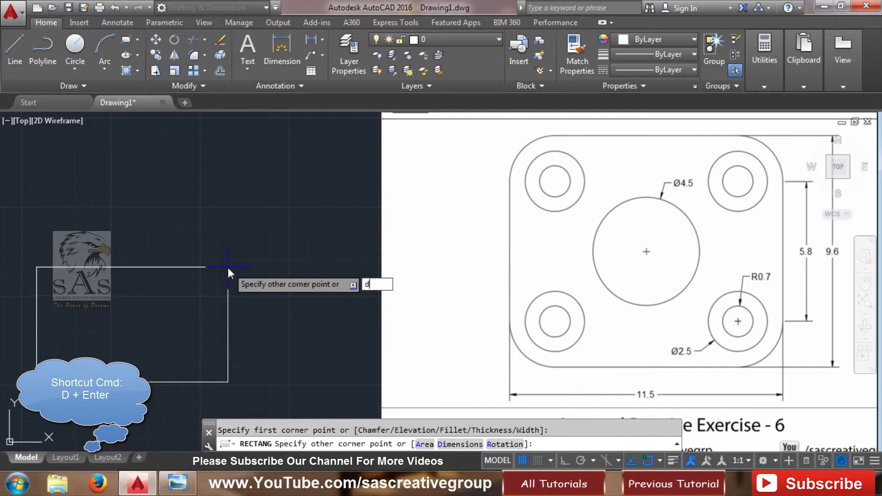
pyautogui.press('Return')
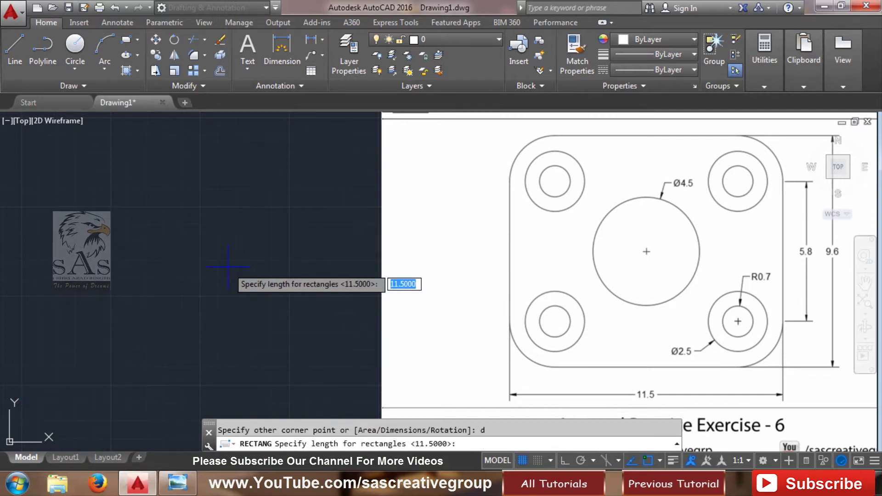
pyautogui.write('11.5')
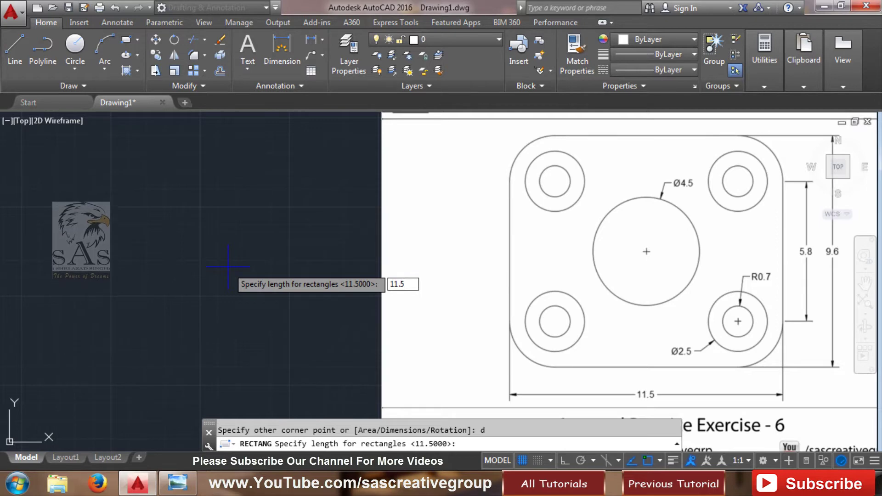
pyautogui.press('Return')
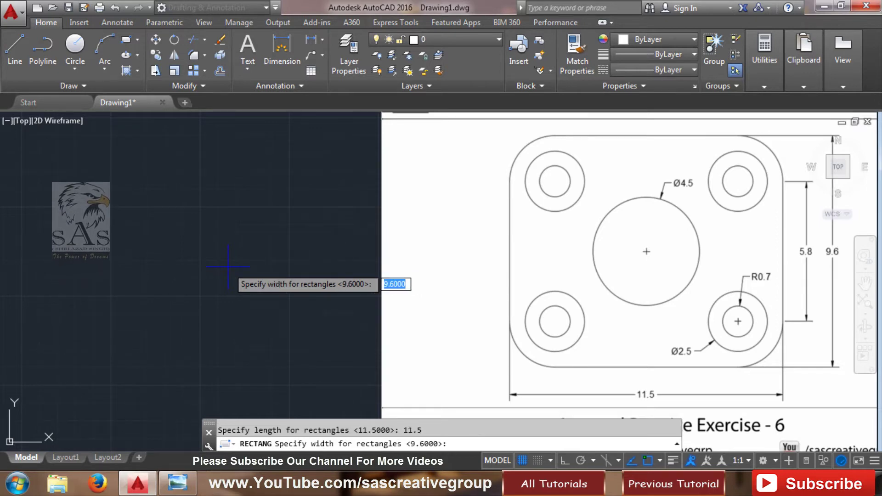
pyautogui.press('Return')
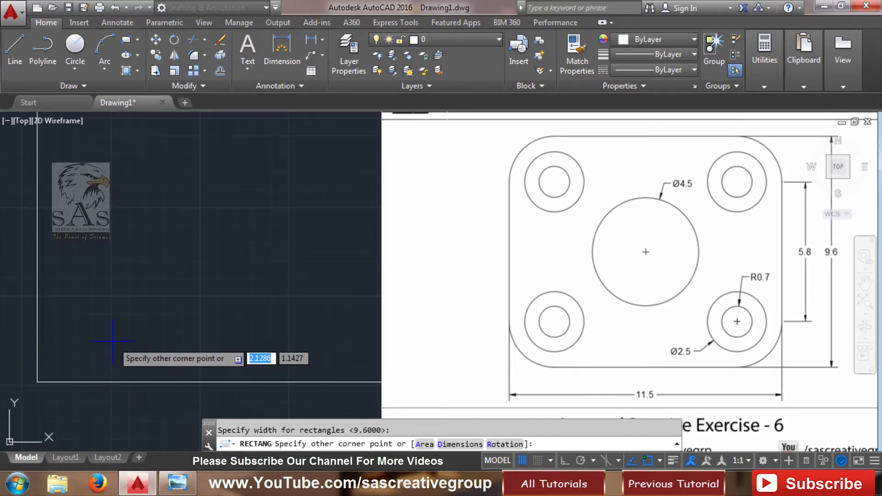
pyautogui.click(140, 307)
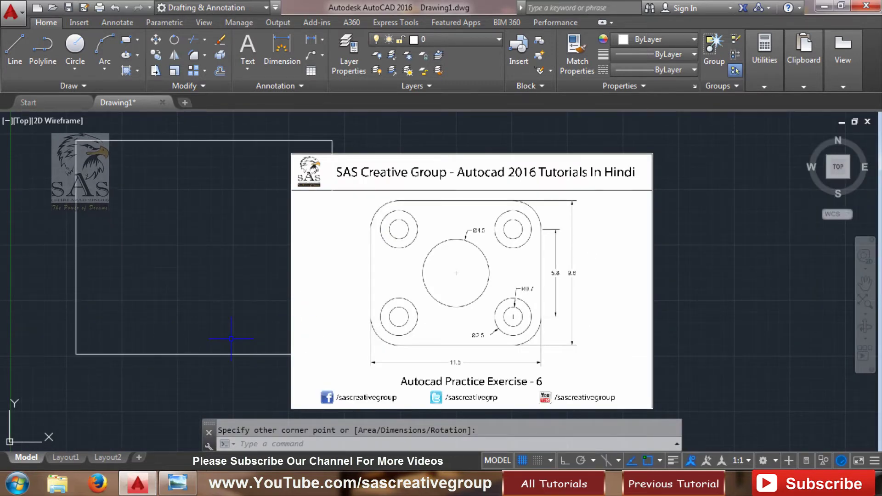
# Move the 11.5 by 9.6 rectangle by its corner to a new spot and zoom in.
pyautogui.click(205, 364)
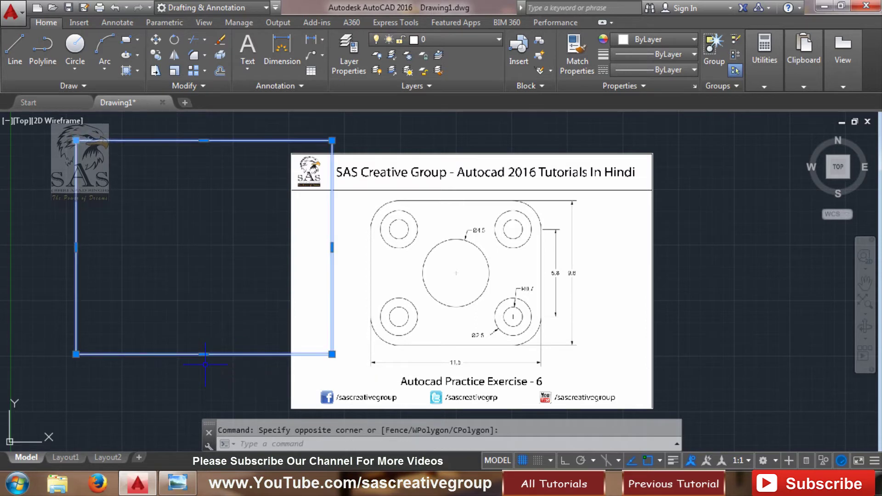
pyautogui.write('M')
pyautogui.press('Return')
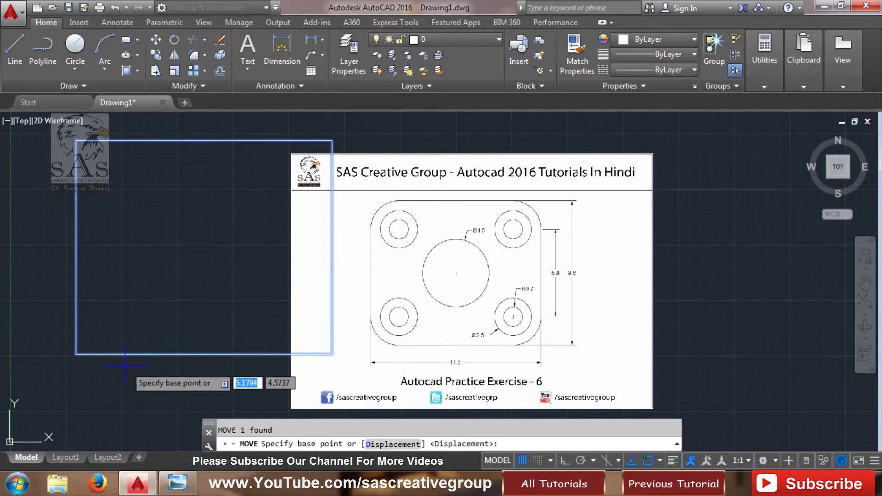
pyautogui.click(76, 355)
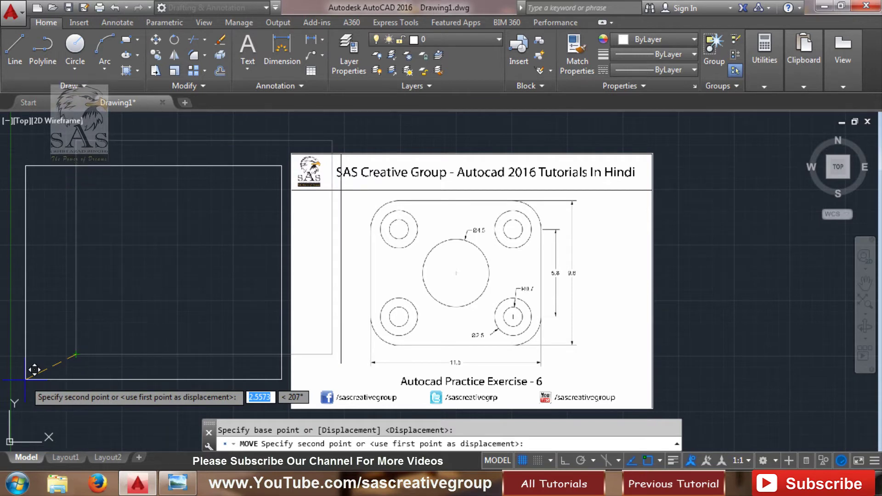
pyautogui.click(25, 380)
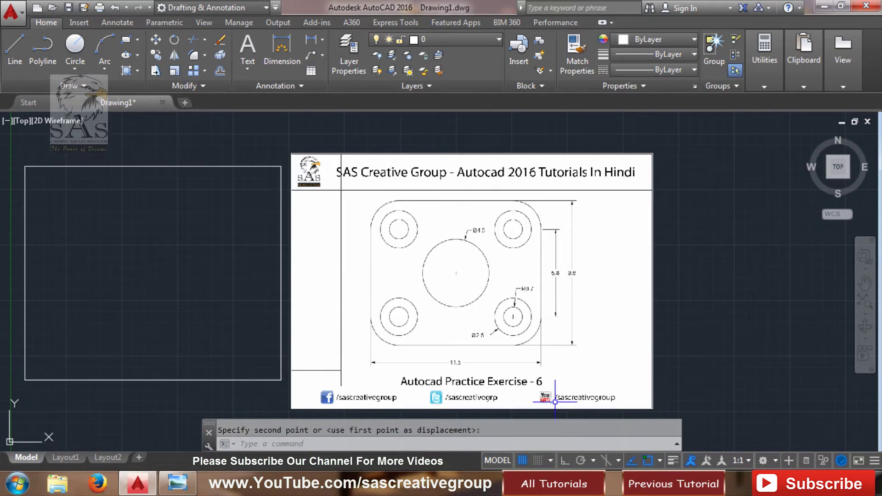
pyautogui.scroll(2, 23, 317)
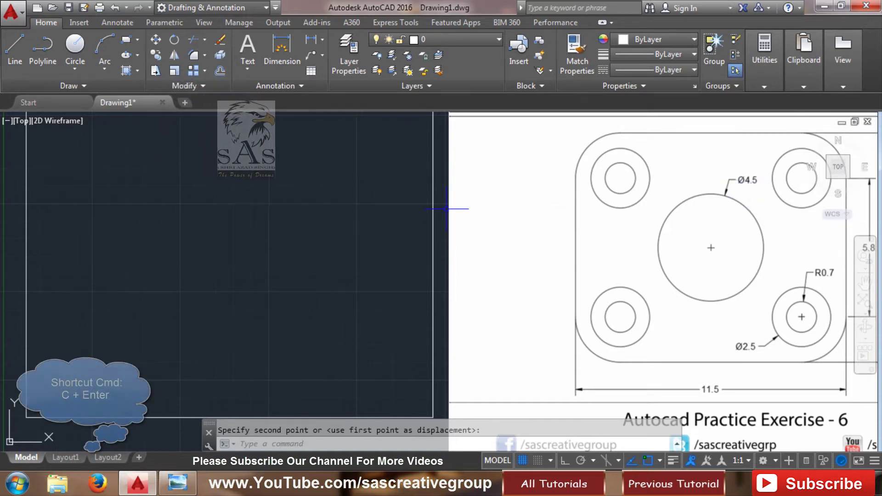
# Draw a diameter 4.5 circle at the rectangle's centre, after checking object snap settings.
pyautogui.write('c')
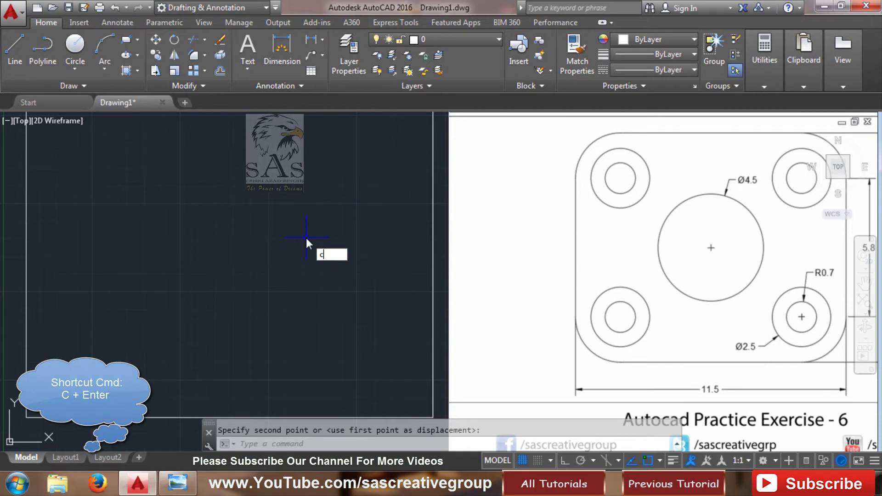
pyautogui.press('Return')
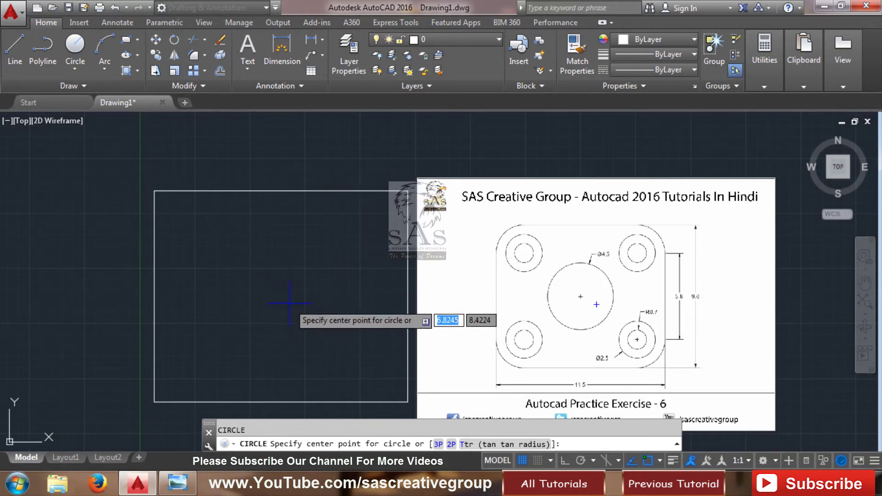
pyautogui.click(660, 459)
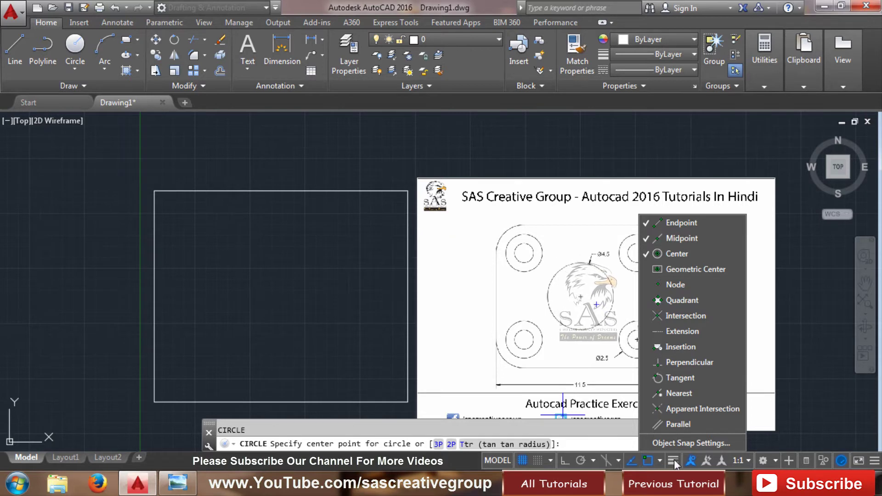
pyautogui.click(660, 460)
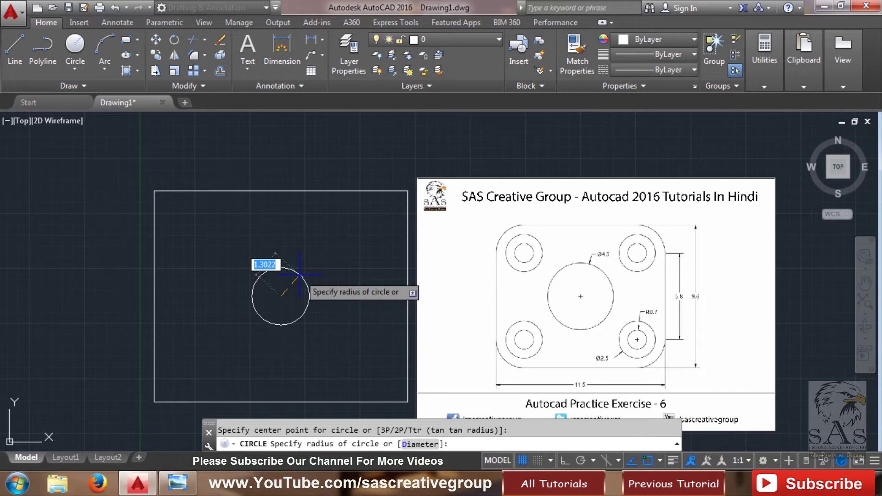
pyautogui.write('d')
pyautogui.press('Return')
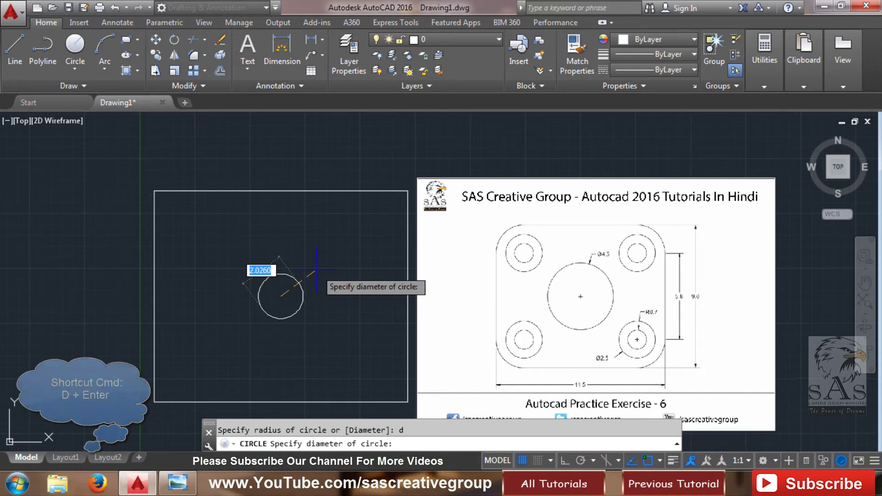
pyautogui.write('4.5')
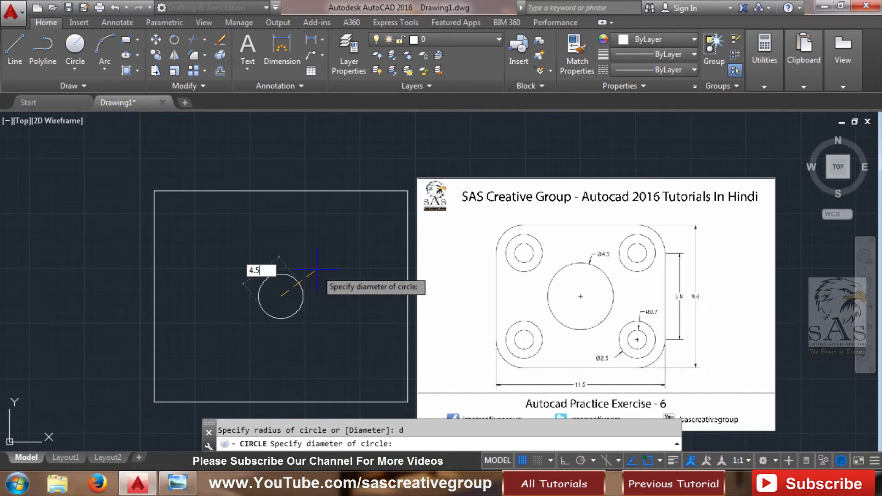
pyautogui.press('Return')
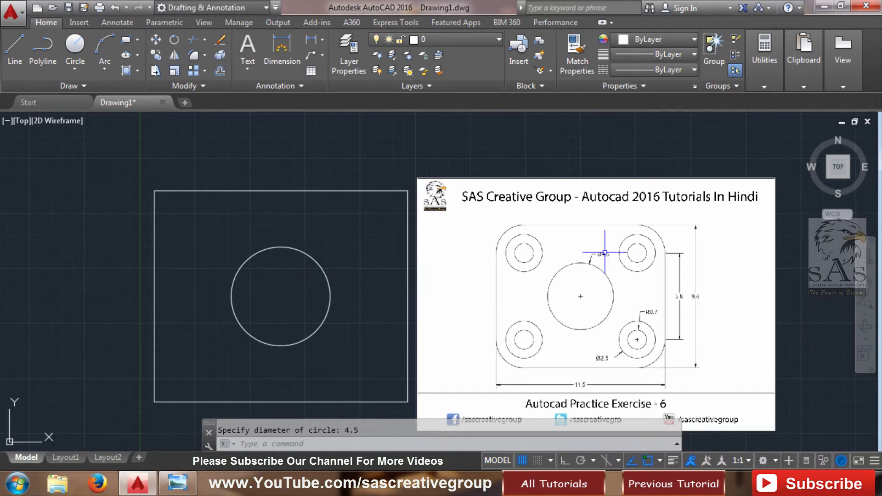
# Zoom into the reference image and mark the four corner holes.
pyautogui.scroll(2, 647, 356)
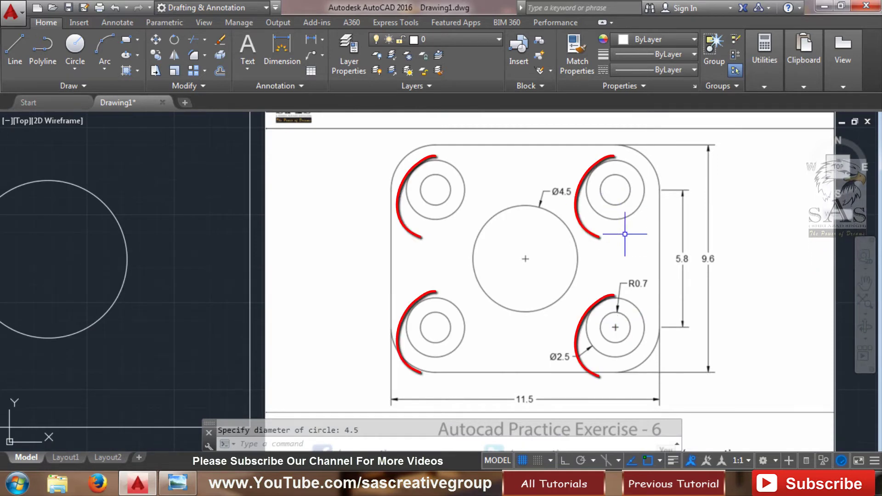
pyautogui.moveTo(616, 189); pyautogui.dragTo(616, 198, button='middle')
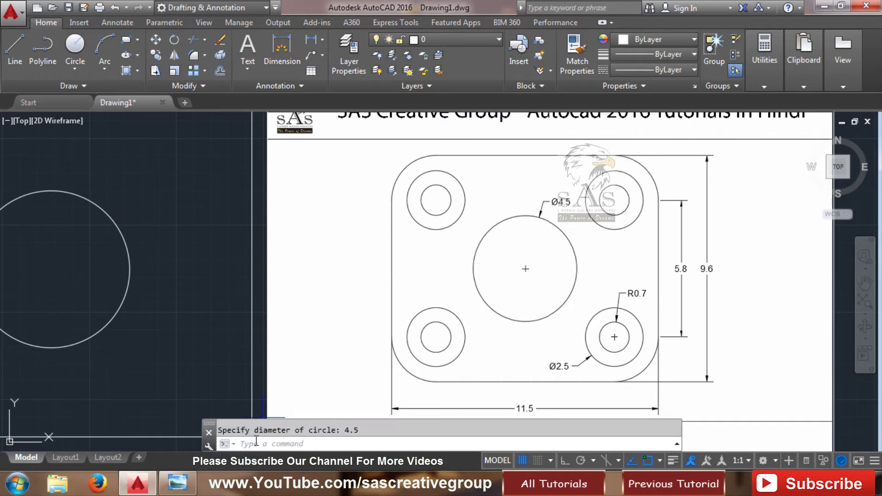
# Compute (9.6 − 5.8) ÷ 2 = 1.9 in Calculator, then hide it.
pyautogui.write('.6 ')
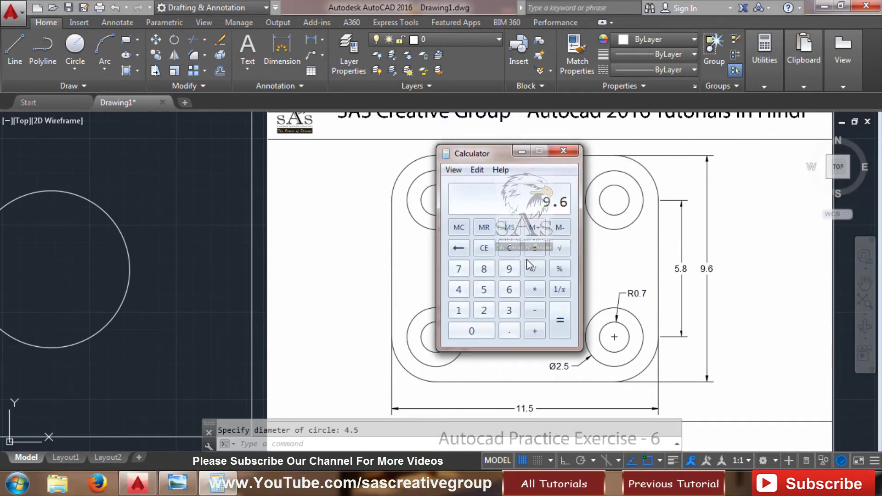
pyautogui.write('- 5.8')
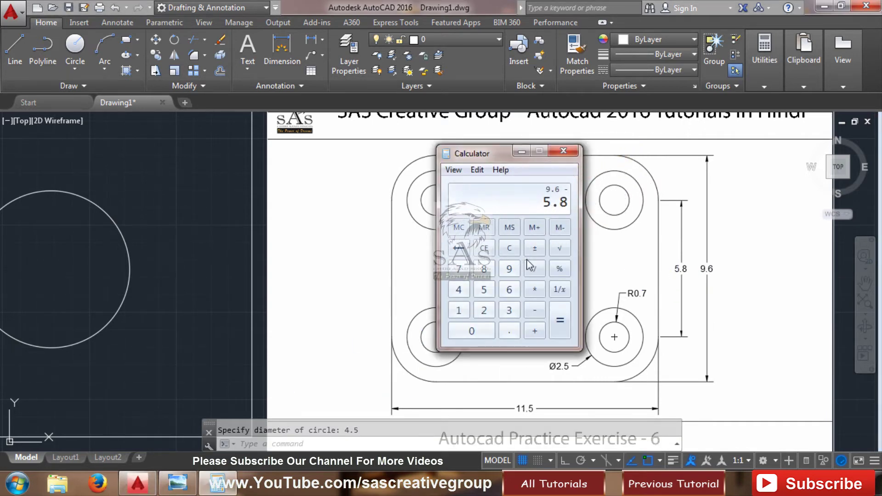
pyautogui.press('Return')
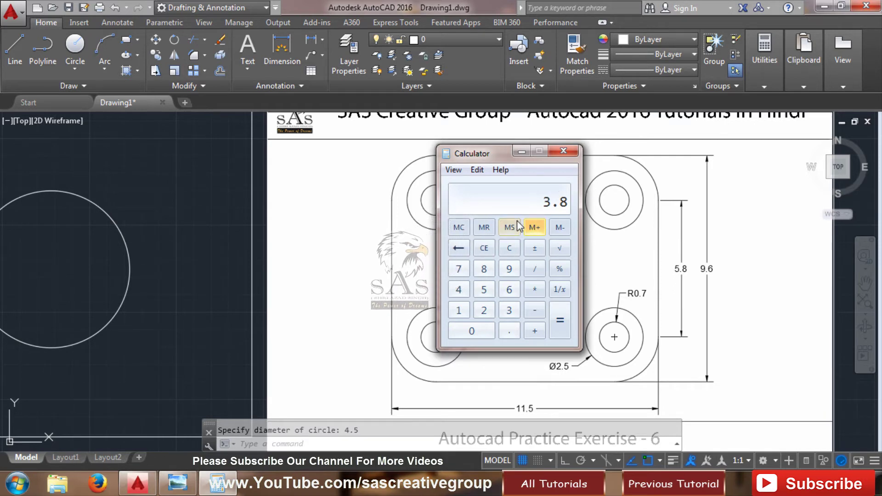
pyautogui.click(520, 152)
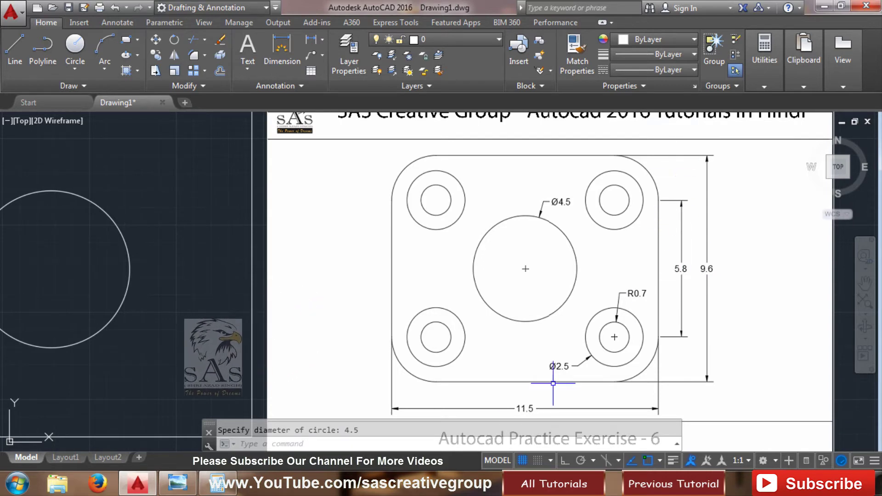
pyautogui.click(216, 484)
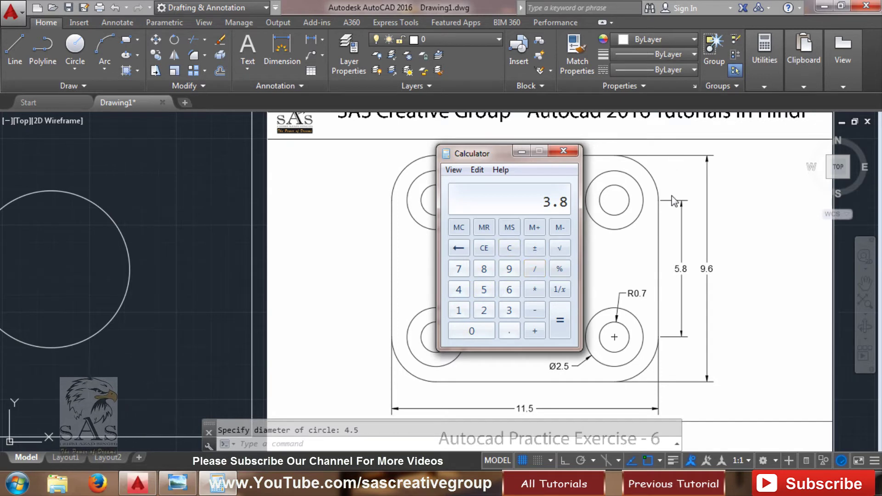
pyautogui.click(528, 272)
pyautogui.write('2')
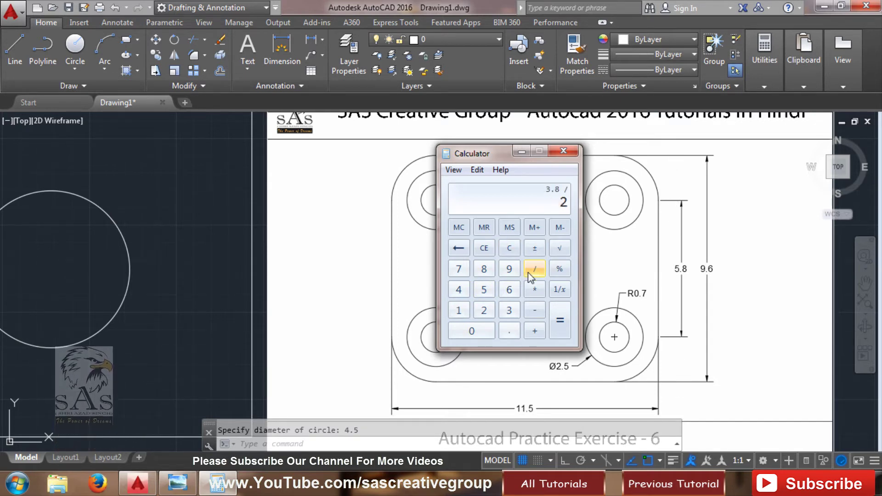
pyautogui.press('Return')
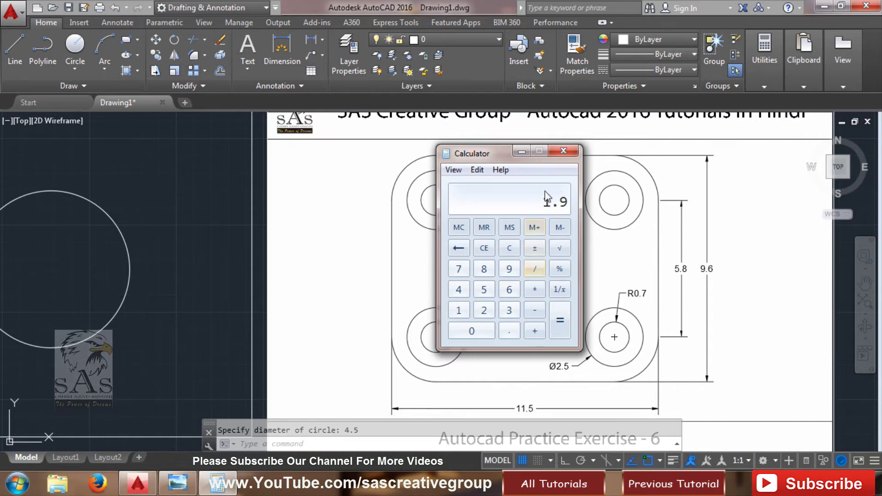
pyautogui.click(526, 156)
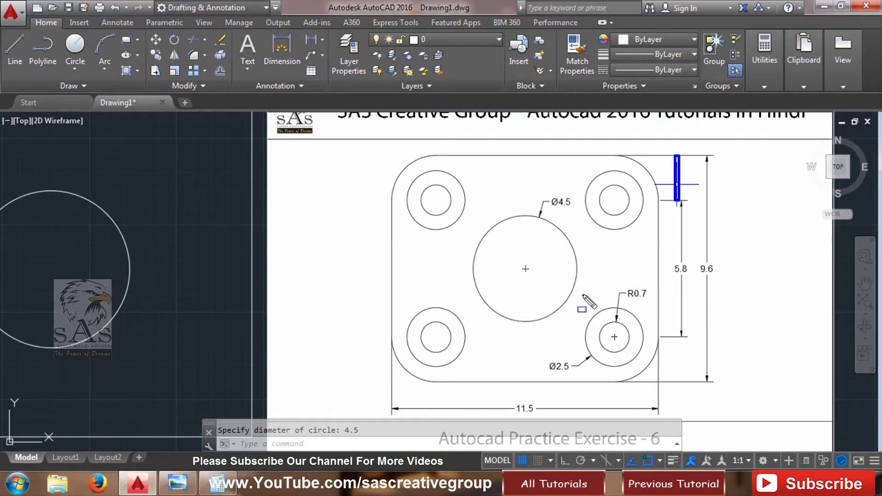
# Mark the corner-hole centre offsets on the reference image, then clear the markup.
pyautogui.moveTo(677, 338); pyautogui.dragTo(679, 385)
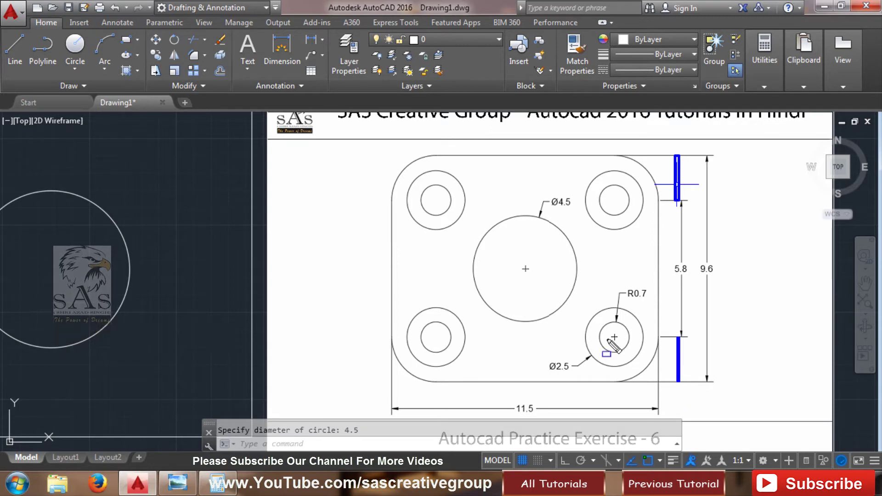
pyautogui.moveTo(616, 350); pyautogui.dragTo(614, 373)
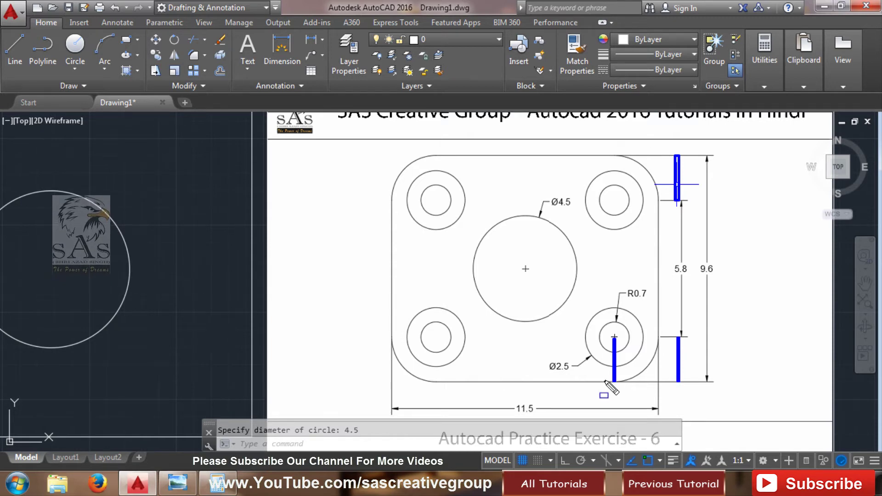
pyautogui.press('Escape')
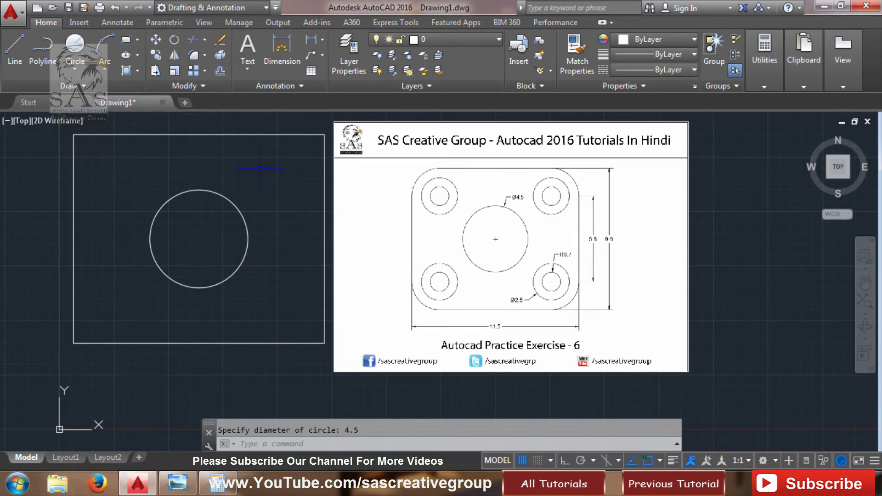
# Offset the outer plate rectangle 1.9 inward to locate the corner-hole centres.
pyautogui.write('o')
pyautogui.press('Return')
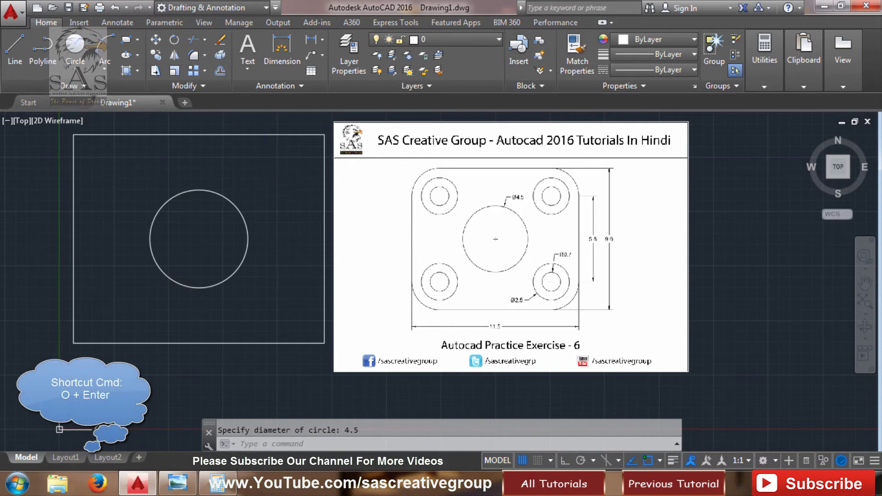
pyautogui.write('1.9')
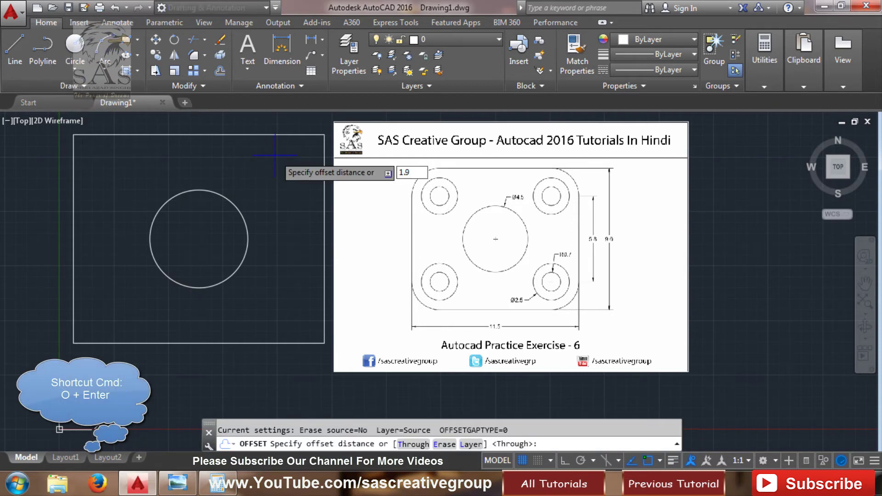
pyautogui.press('Return')
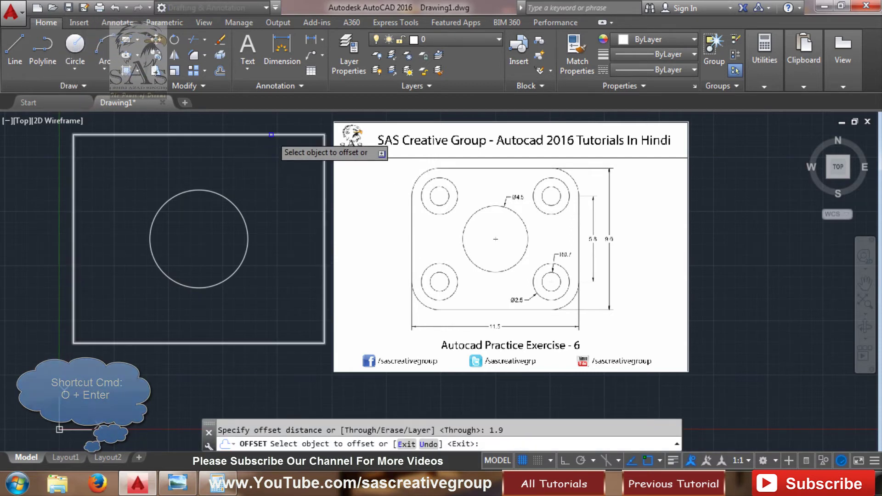
pyautogui.click(271, 134)
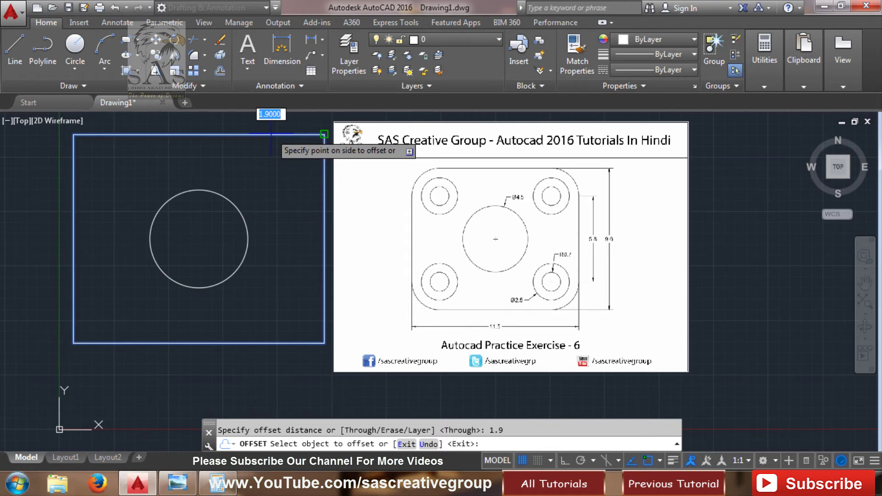
pyautogui.click(271, 157)
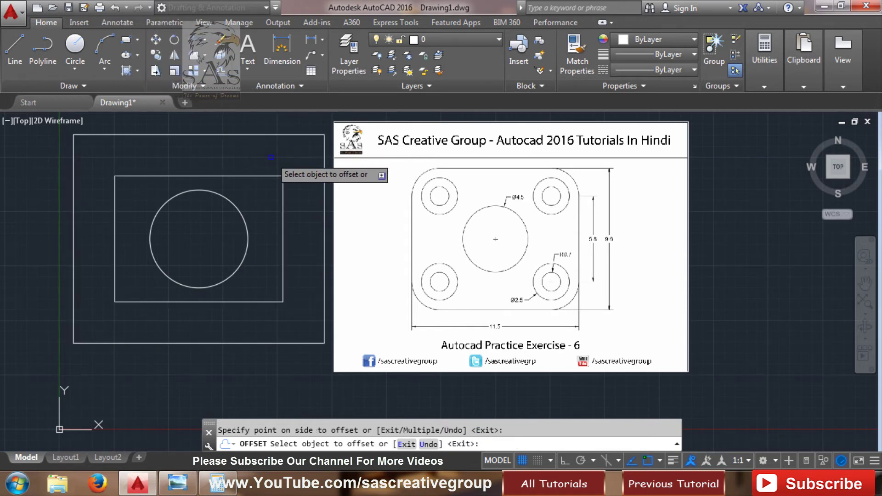
pyautogui.press('Escape')
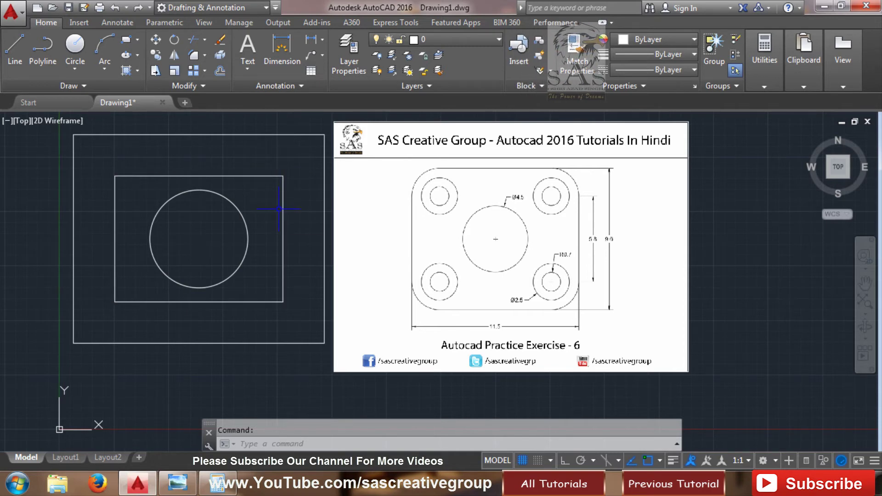
# Draw a radius-0.7 circle at the inner rectangle's upper-right corner, plus a concentric Ø2.5 circle.
pyautogui.write('c')
pyautogui.press('Return')
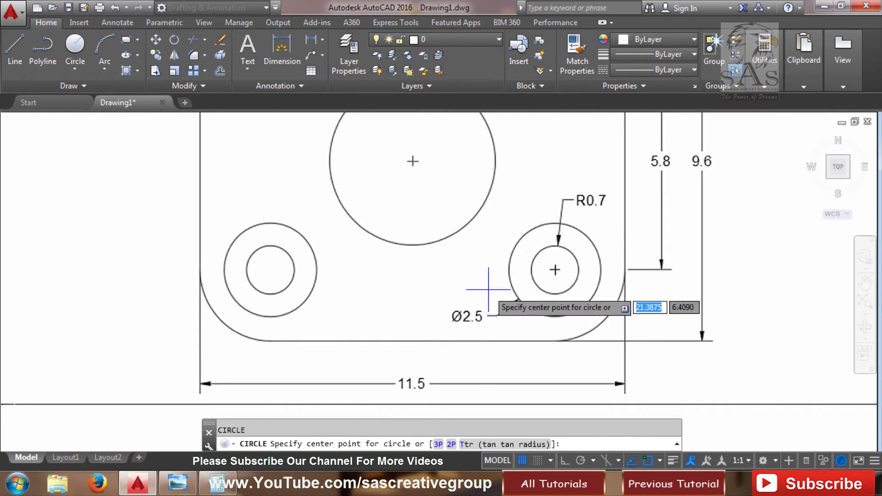
pyautogui.click(245, 168)
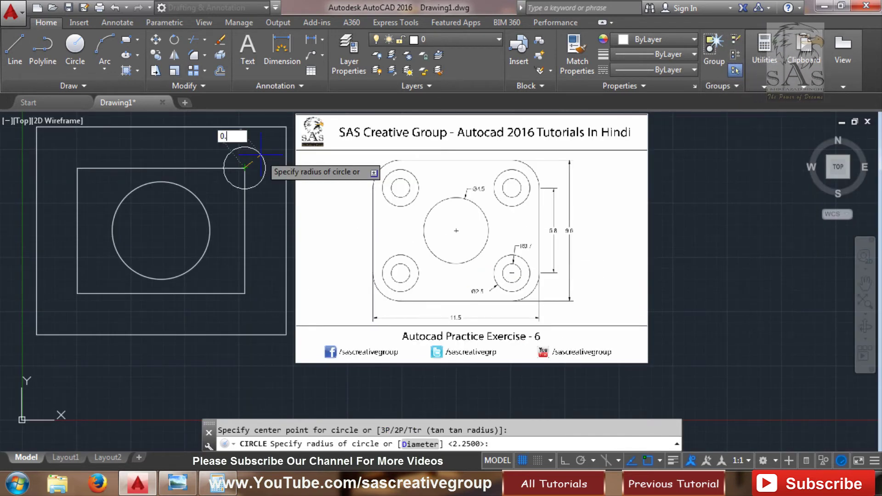
pyautogui.press('Return')
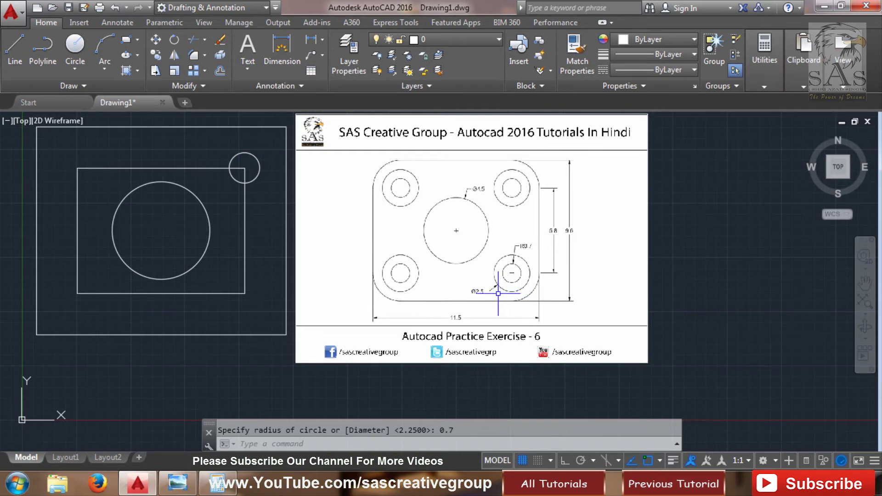
pyautogui.write('c')
pyautogui.press('Return')
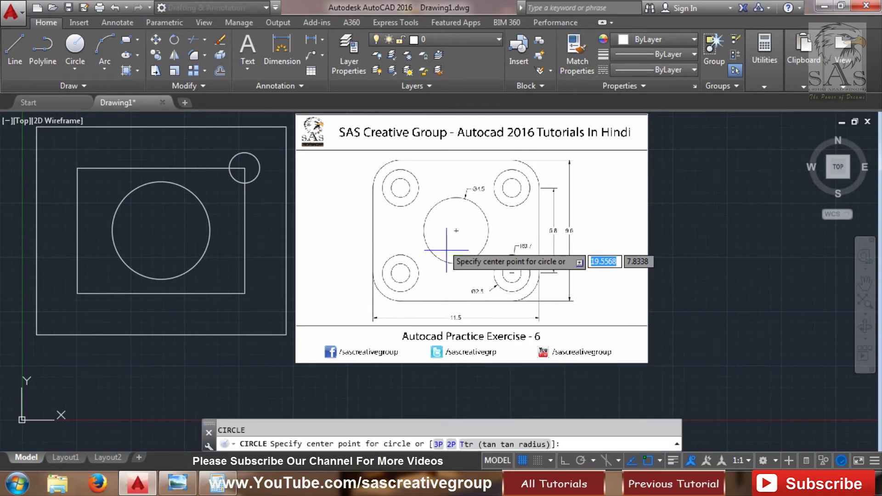
pyautogui.click(244, 167)
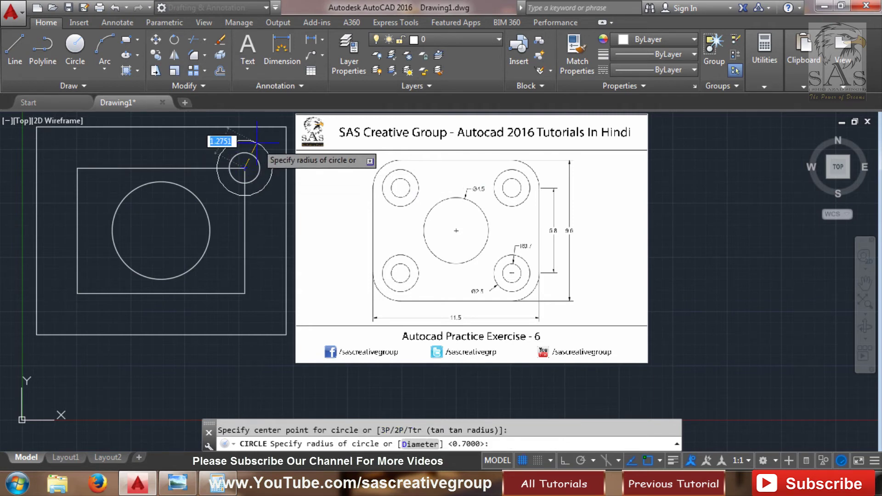
pyautogui.write('d')
pyautogui.press('Return')
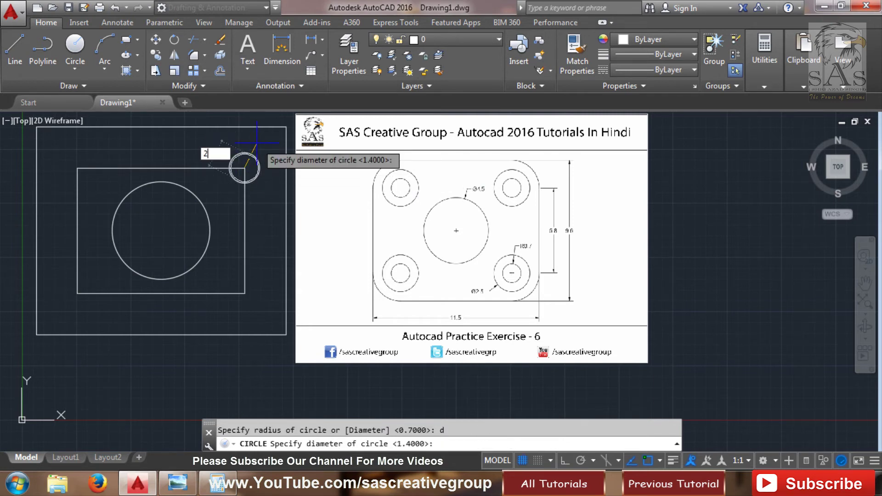
pyautogui.write('.5')
pyautogui.press('Return')
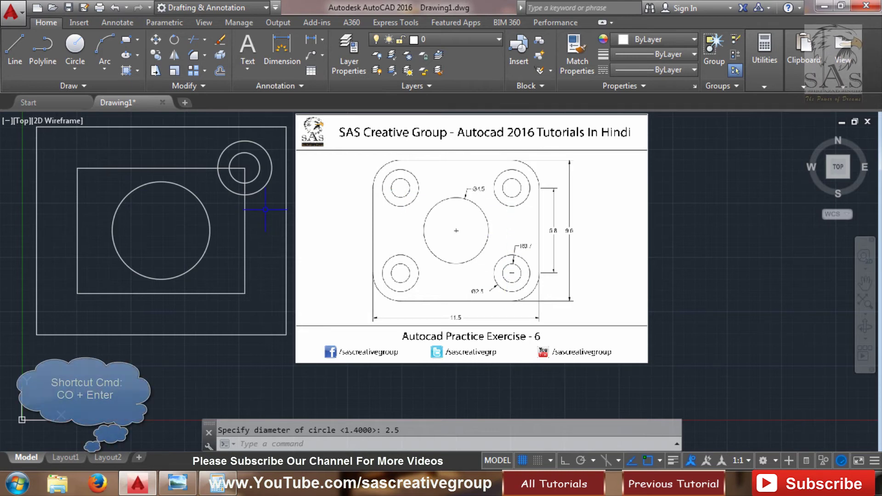
# Copy the Ø1.4/Ø2.5 circle pair to the lower-right, upper-left and lower-left corners.
pyautogui.write('Co')
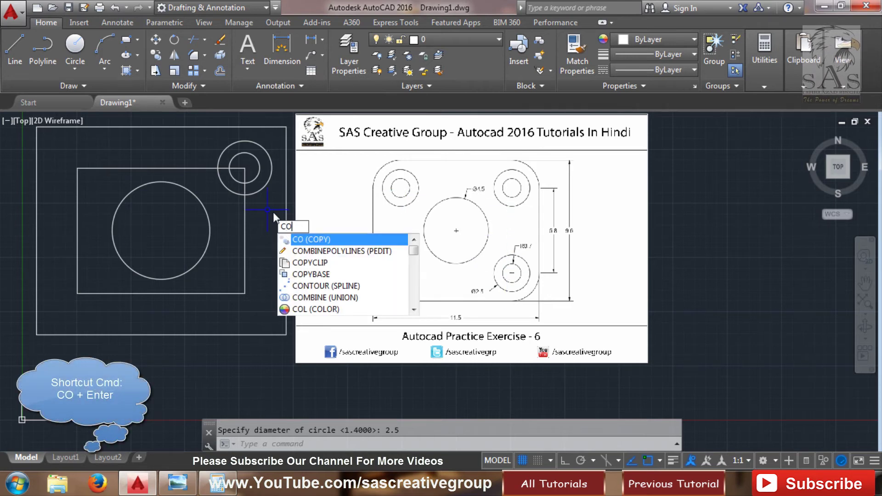
pyautogui.press('Return')
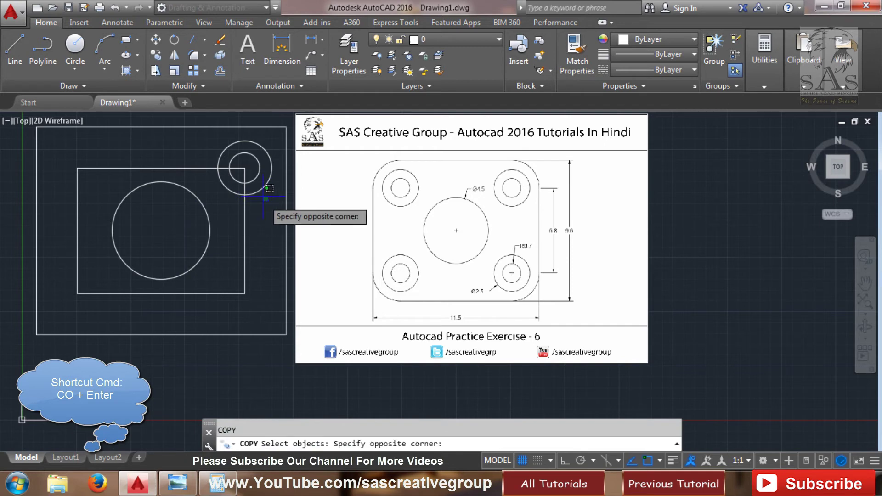
pyautogui.click(253, 175)
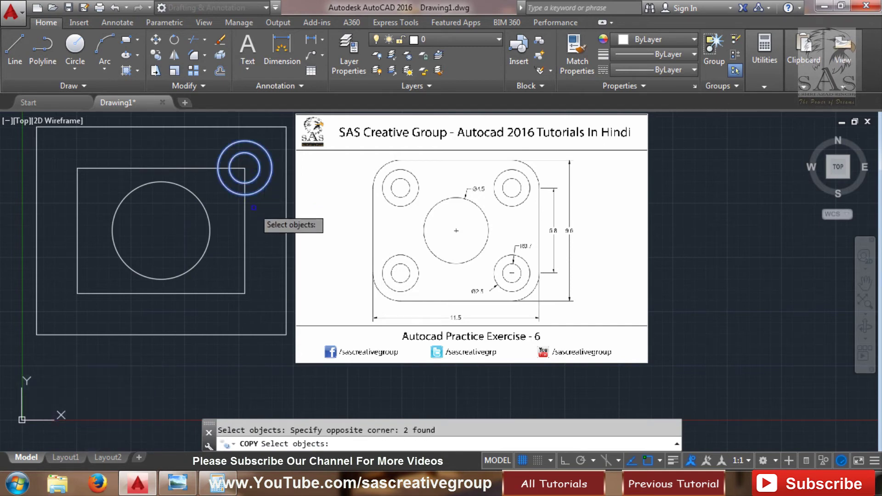
pyautogui.press('Return')
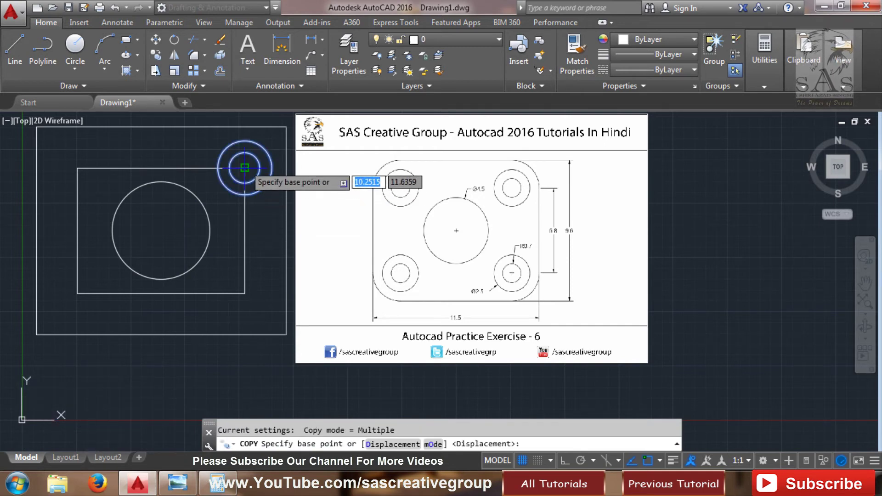
pyautogui.click(244, 167)
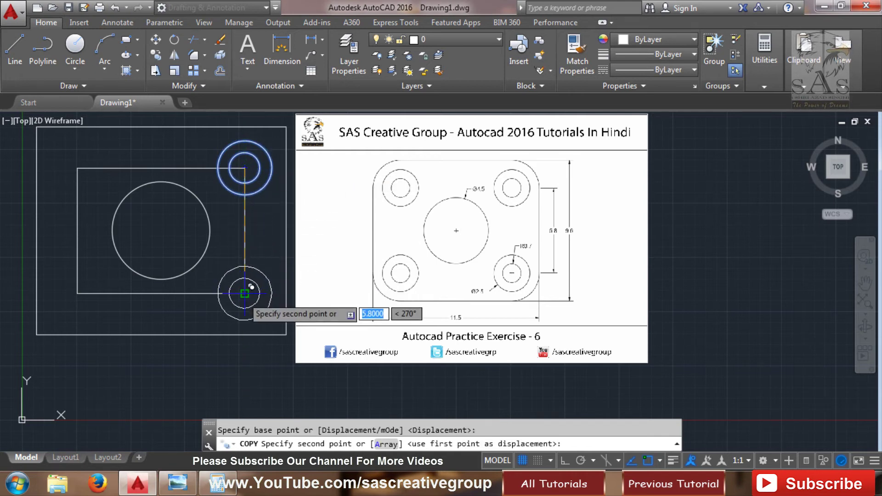
pyautogui.click(245, 293)
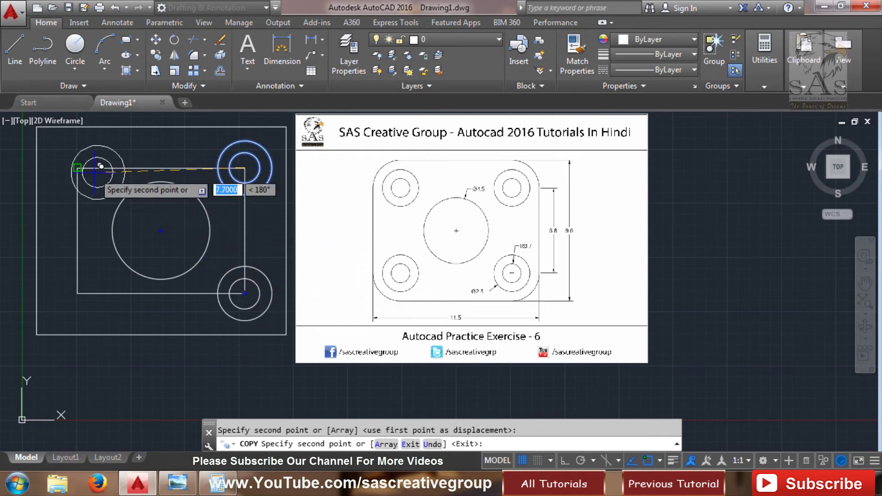
pyautogui.click(84, 162)
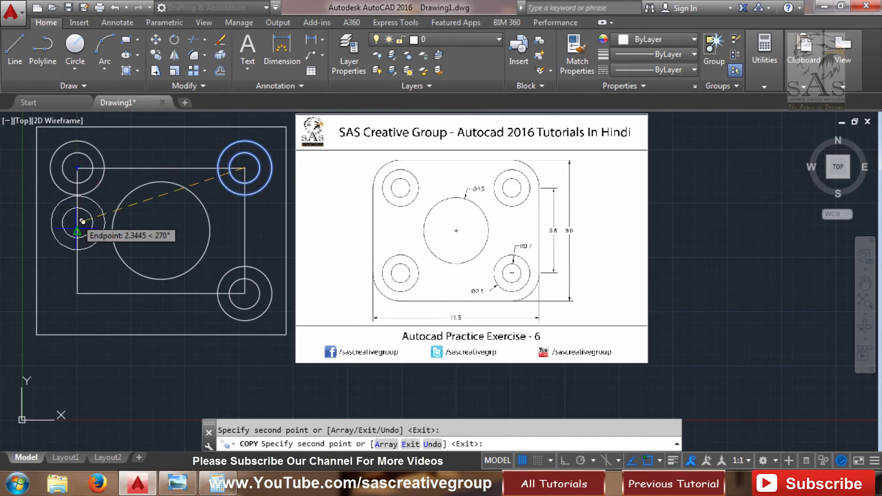
pyautogui.click(77, 293)
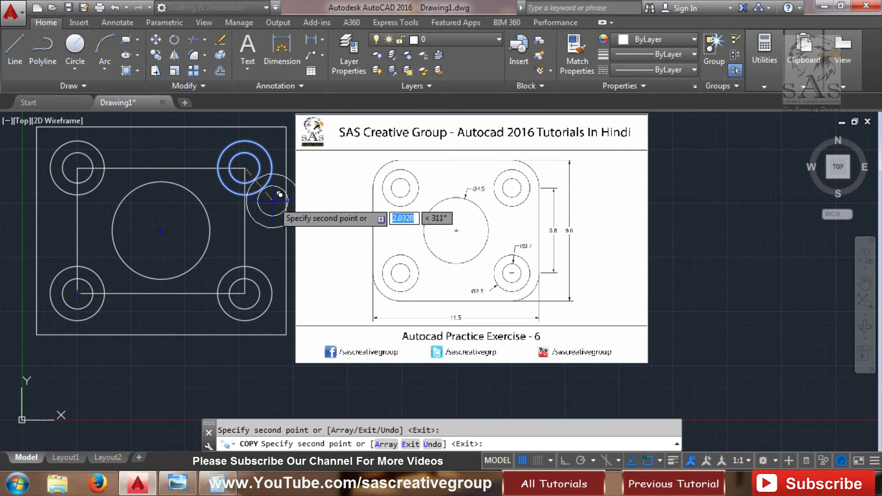
pyautogui.press('Escape')
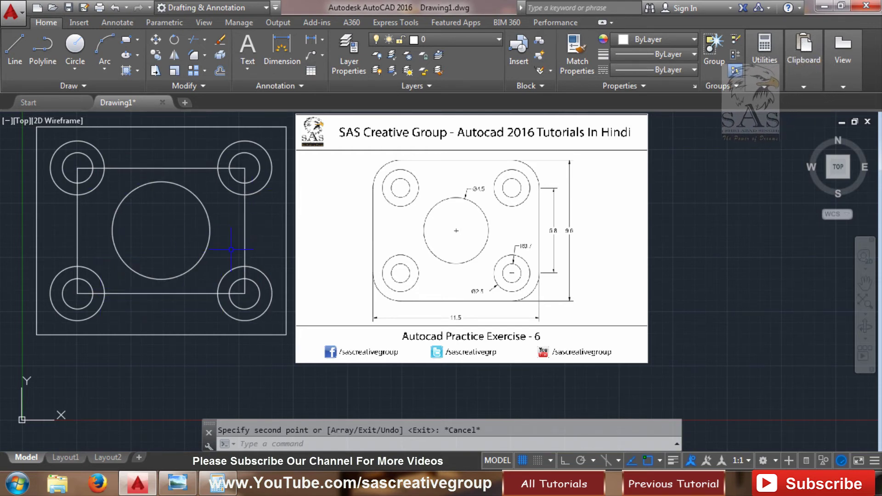
pyautogui.click(252, 250)
pyautogui.click(237, 241)
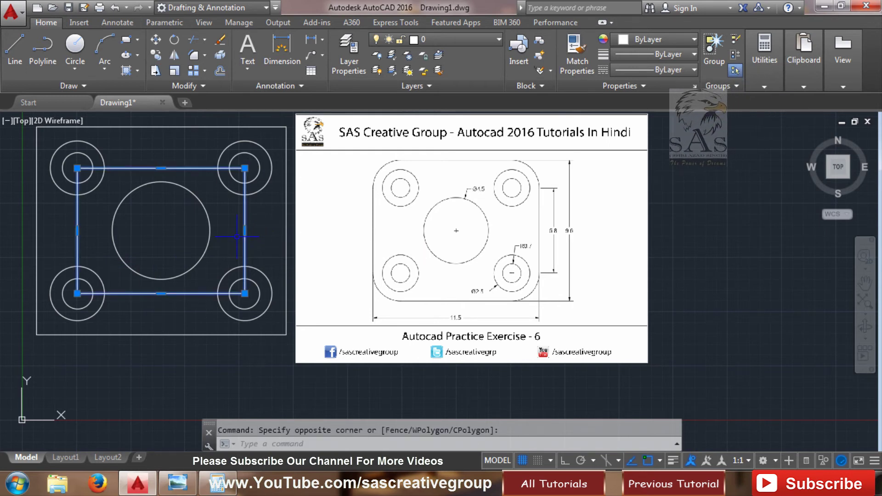
pyautogui.press('Delete')
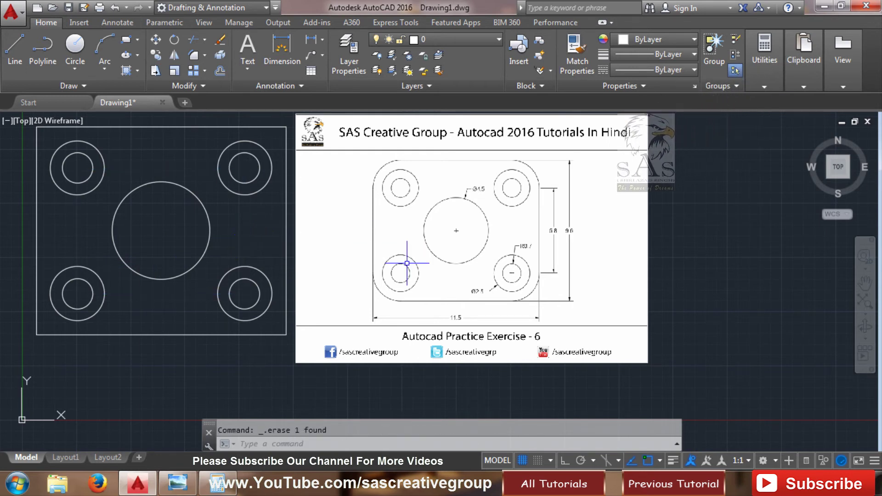
pyautogui.scroll(4, 490, 300)
pyautogui.scroll(1, 489, 301)
pyautogui.scroll(-3, 479, 298)
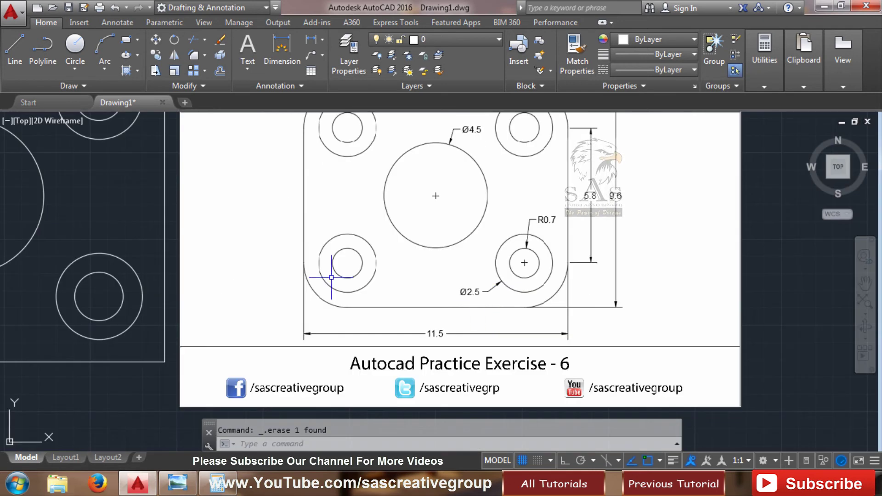
pyautogui.moveTo(315, 295); pyautogui.dragTo(330, 391, button='middle')
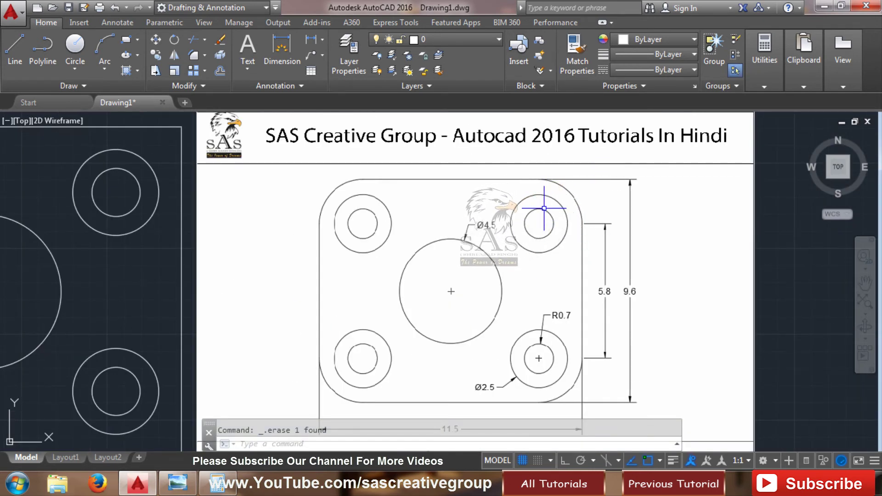
pyautogui.scroll(-2, 588, 350)
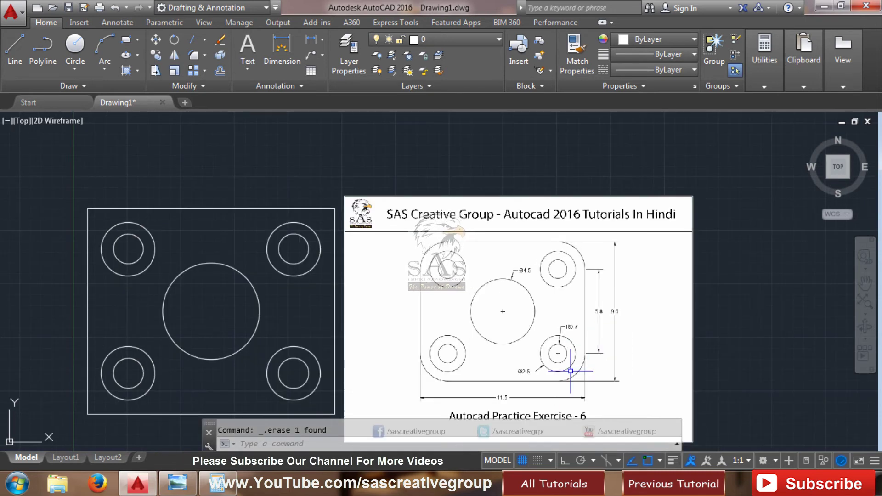
pyautogui.scroll(4, 571, 371)
pyautogui.scroll(-2, 571, 370)
pyautogui.scroll(-1, 571, 371)
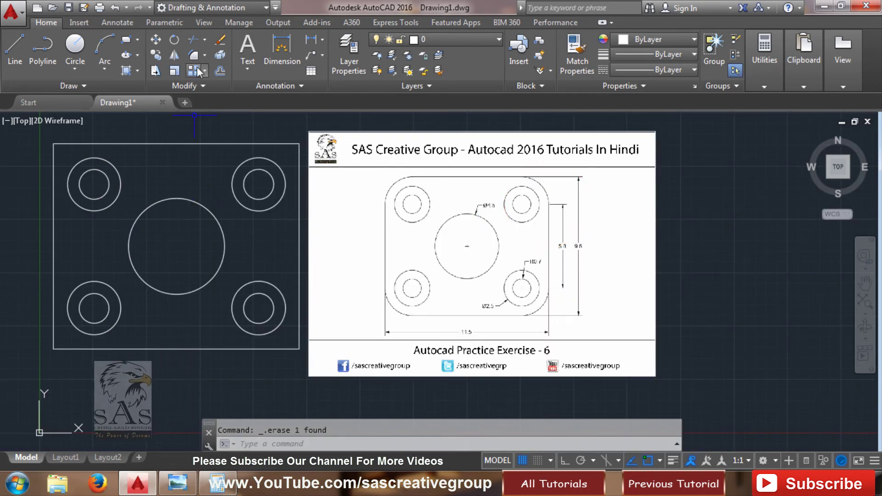
pyautogui.click(205, 55)
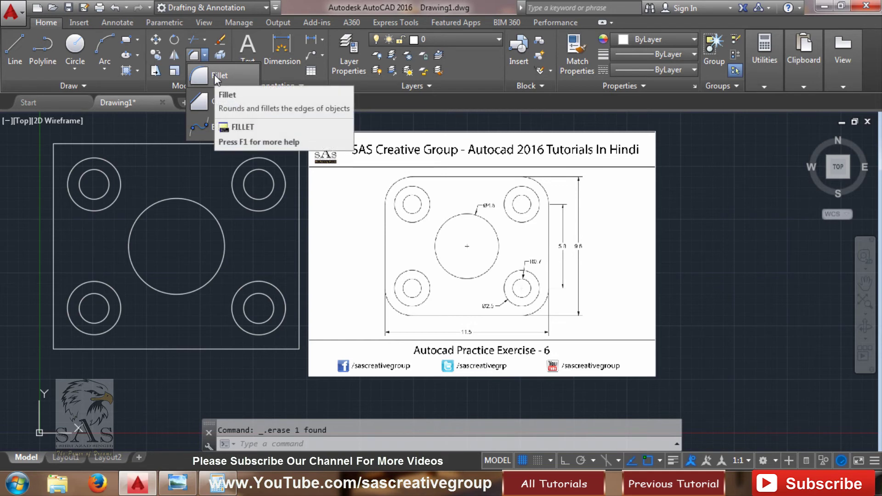
pyautogui.click(216, 78)
pyautogui.write('r')
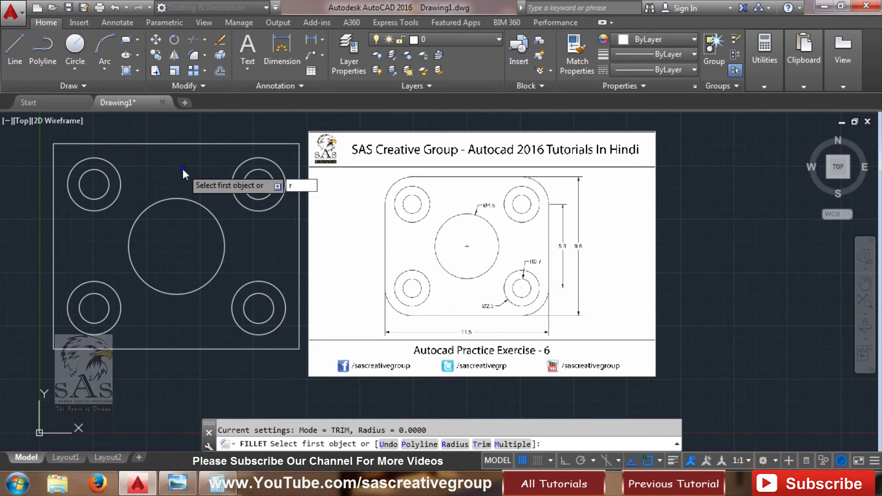
pyautogui.press('Return')
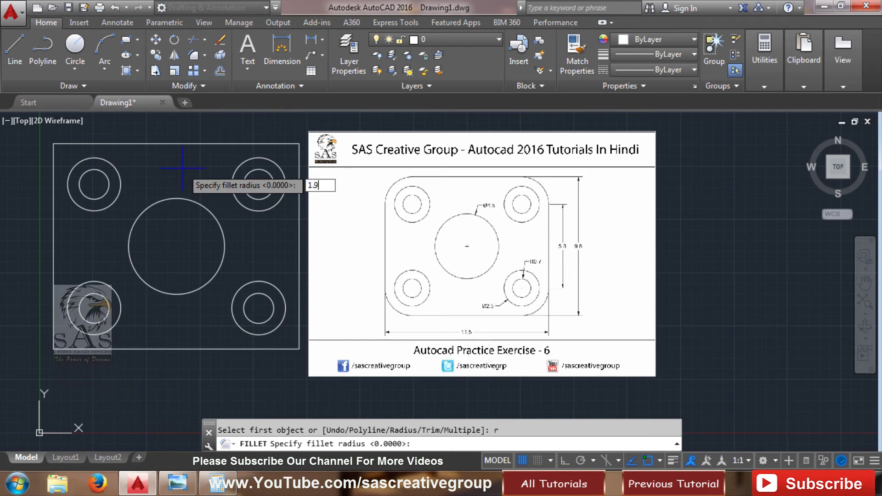
pyautogui.press('Return')
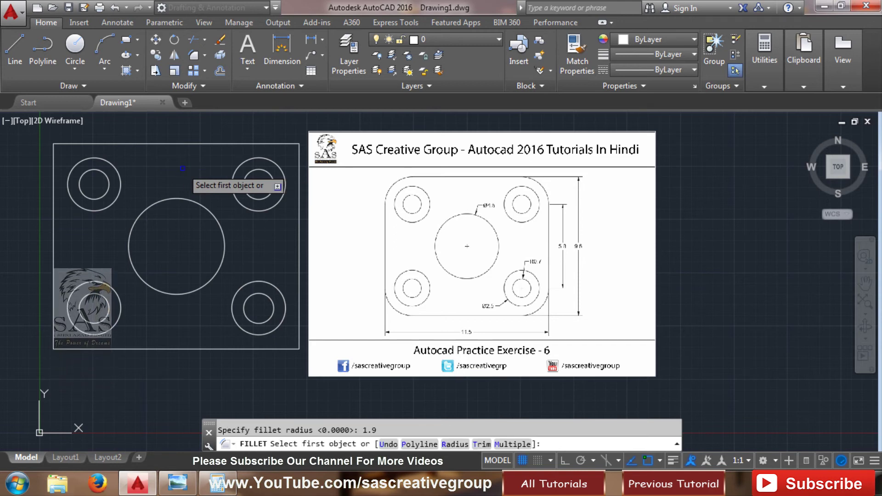
pyautogui.click(236, 144)
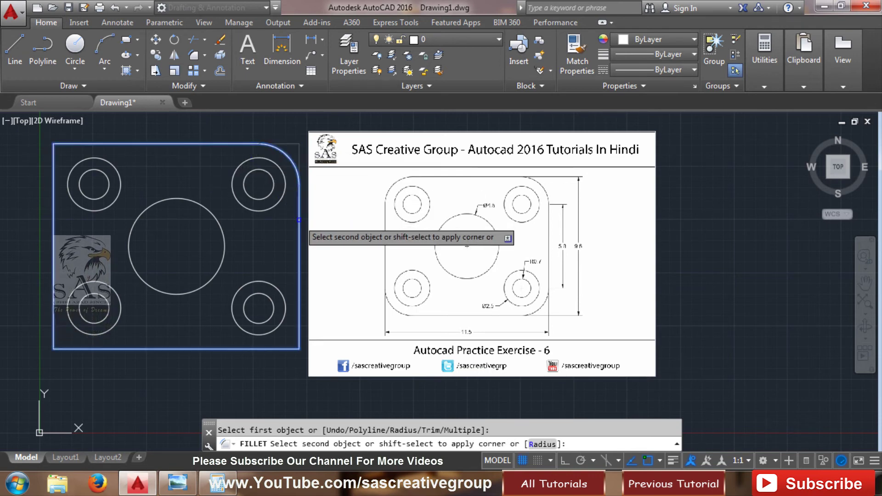
pyautogui.click(299, 219)
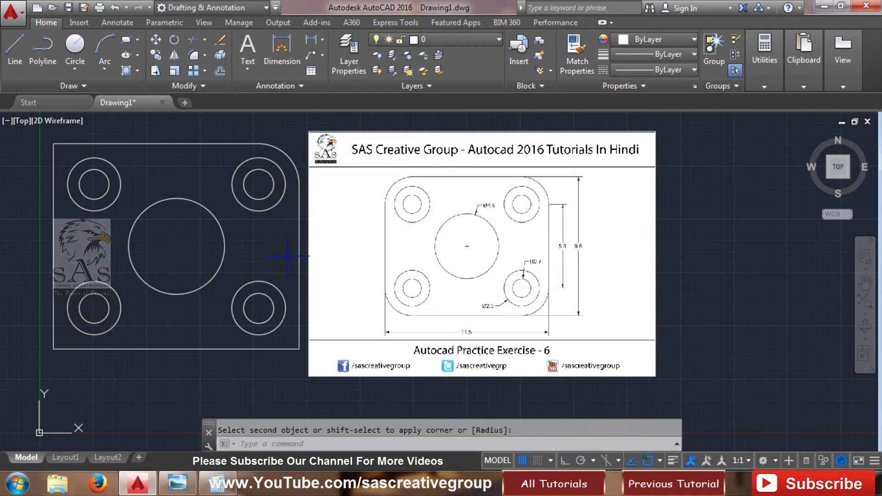
pyautogui.press('Return')
pyautogui.press('Escape')
pyautogui.hotkey('ctrl', 'z')
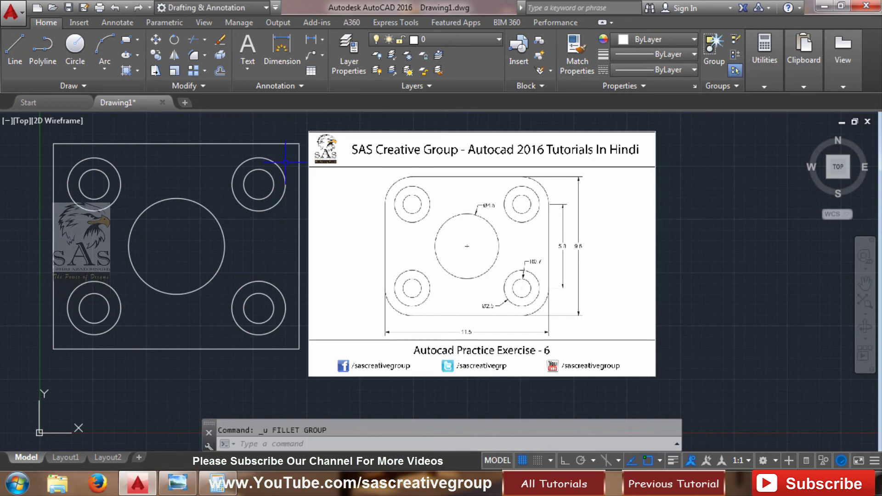
pyautogui.click(195, 59)
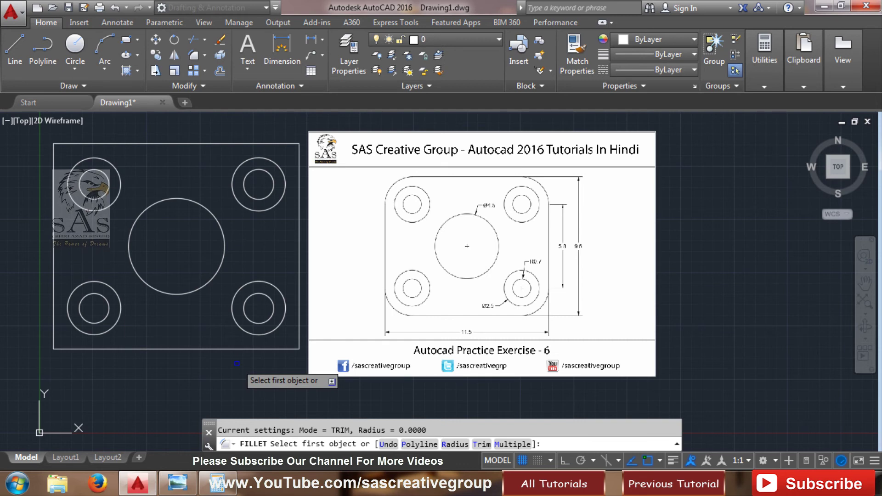
# Fillet the plate outline polyline, rounding all four corners at radius 1.9.
pyautogui.write('R')
pyautogui.press('Return')
pyautogui.write('1.9')
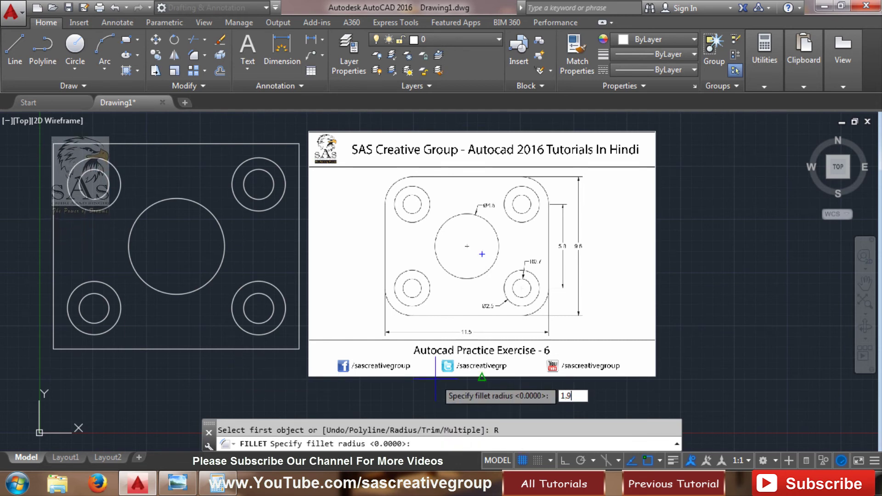
pyautogui.press('Return')
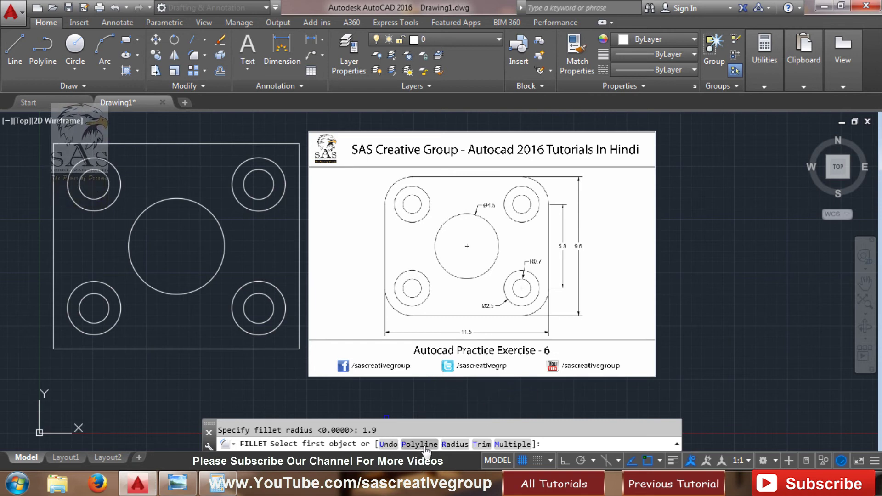
pyautogui.click(425, 446)
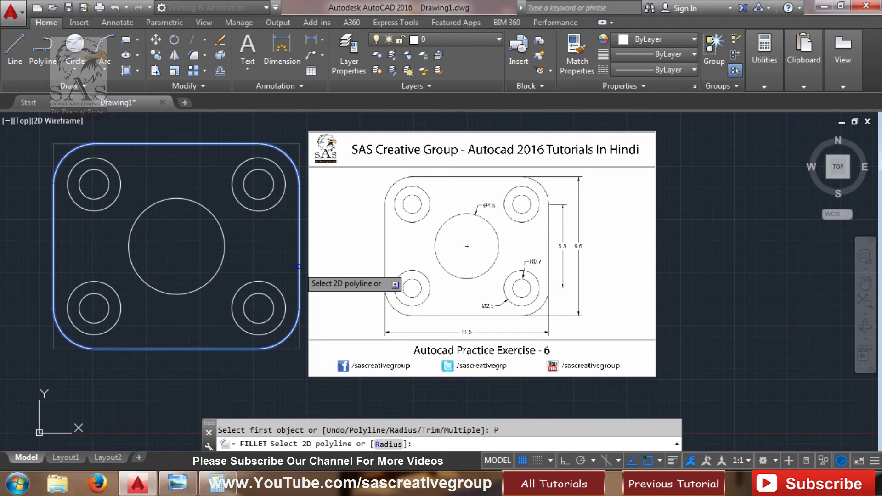
pyautogui.click(298, 267)
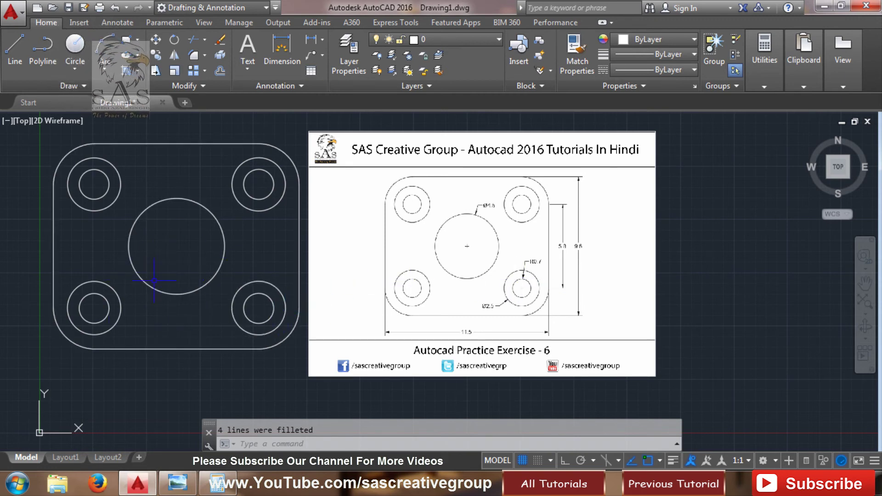
# Add the 11.5 overall width dimension below the plate.
pyautogui.click(281, 48)
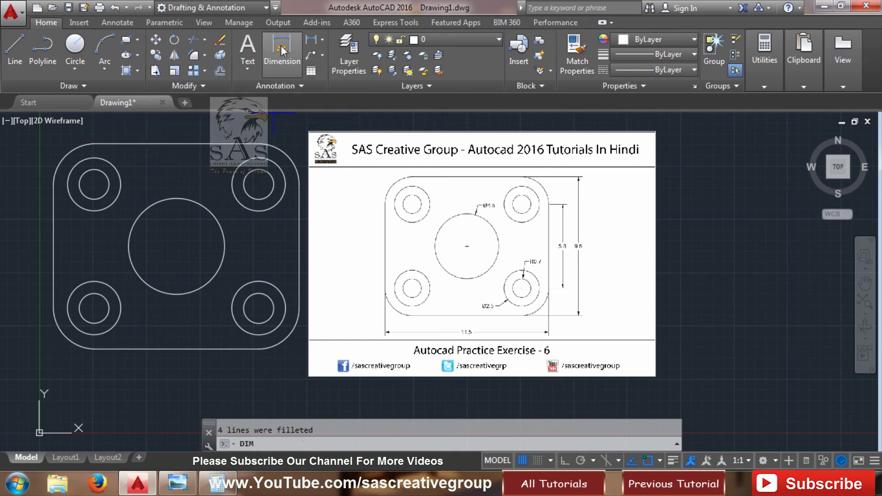
pyautogui.click(54, 308)
pyautogui.click(299, 309)
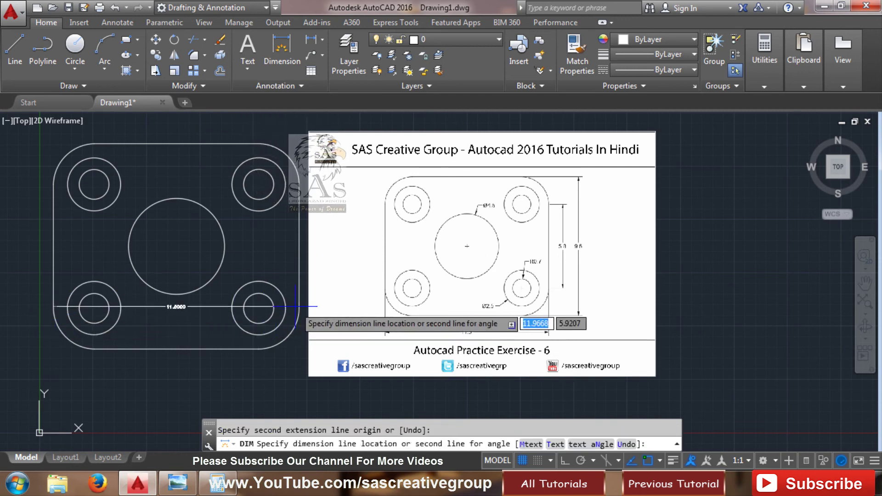
pyautogui.click(252, 374)
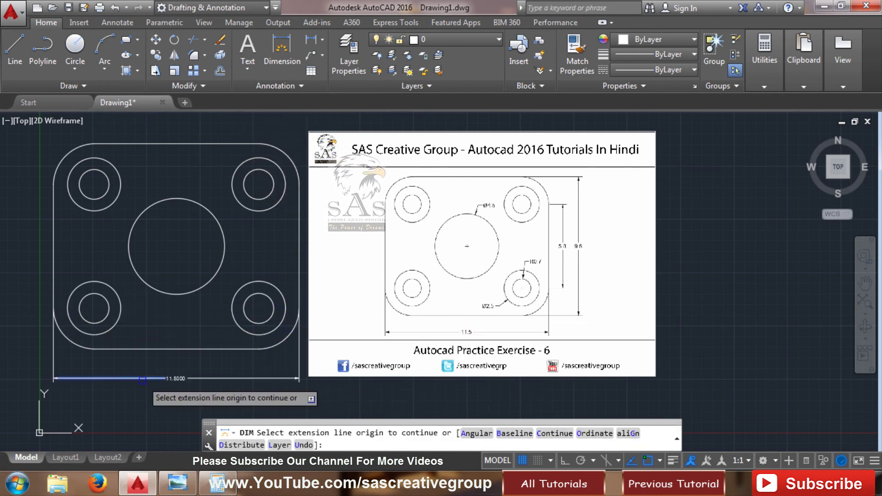
pyautogui.scroll(4, 144, 363)
pyautogui.scroll(-4, 229, 383)
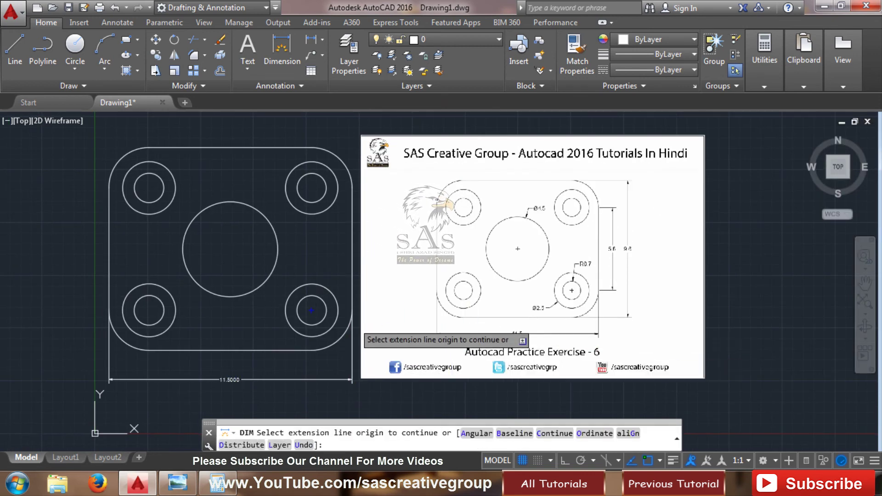
pyautogui.press('Return')
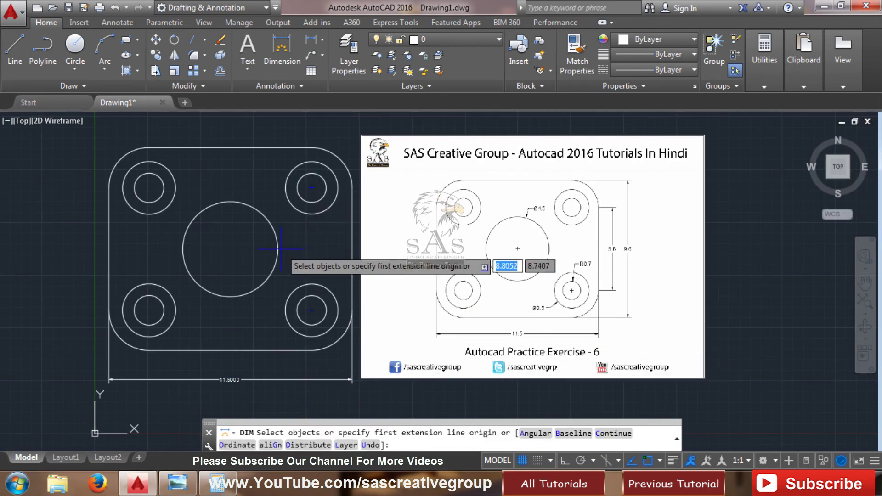
# Add diameter dimensions: Ø4.5 on the centre circle, Ø2.5 and Ø1.4 on the upper-right hole.
pyautogui.click(278, 249)
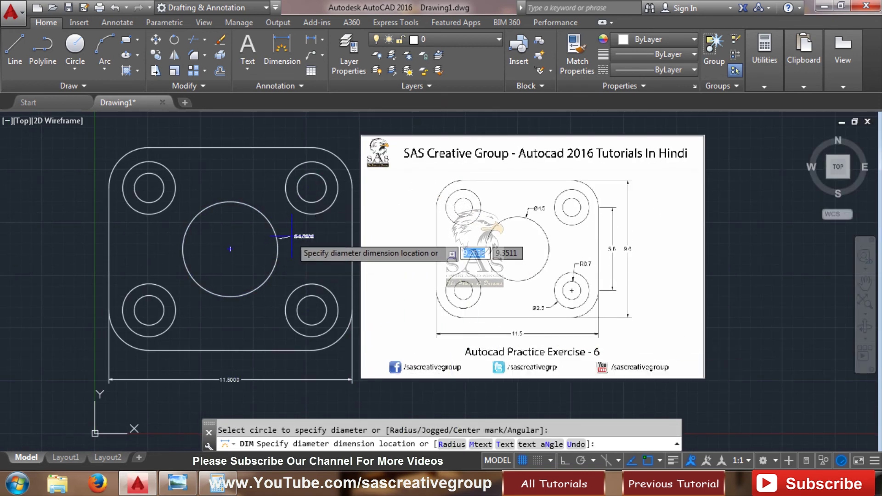
pyautogui.click(294, 238)
pyautogui.scroll(4, 305, 236)
pyautogui.scroll(-3, 300, 249)
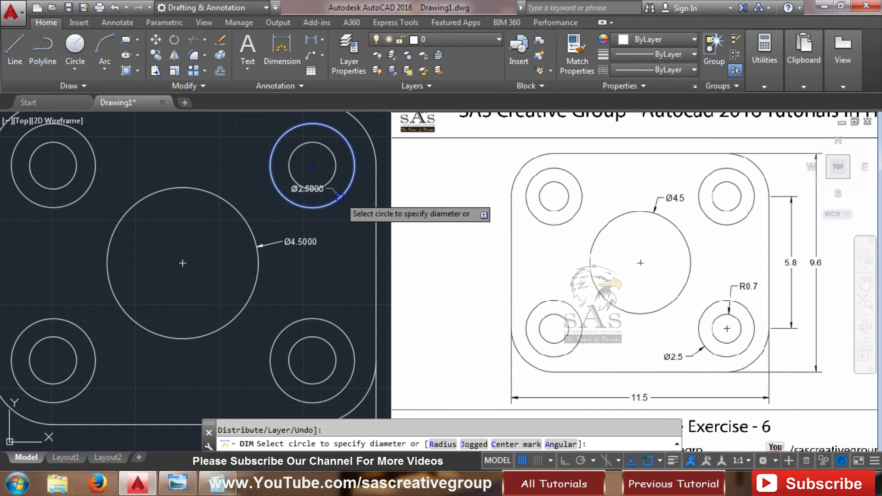
pyautogui.click(330, 204)
pyautogui.click(327, 222)
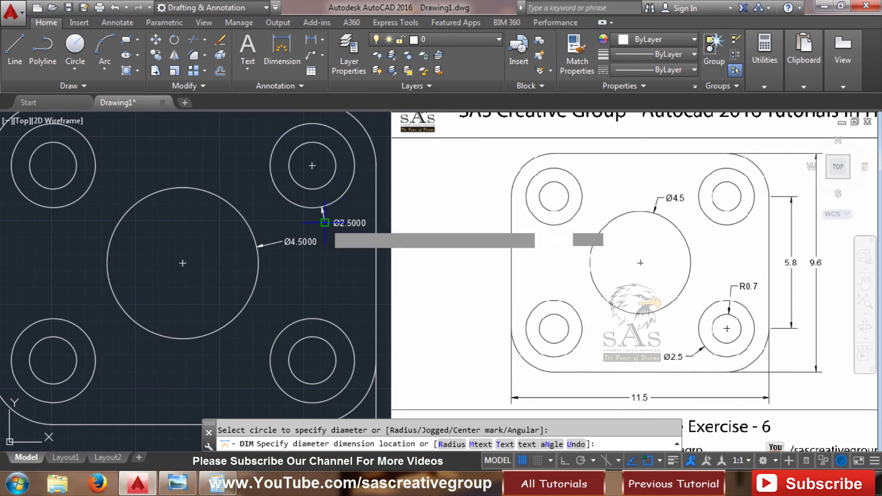
pyautogui.click(322, 186)
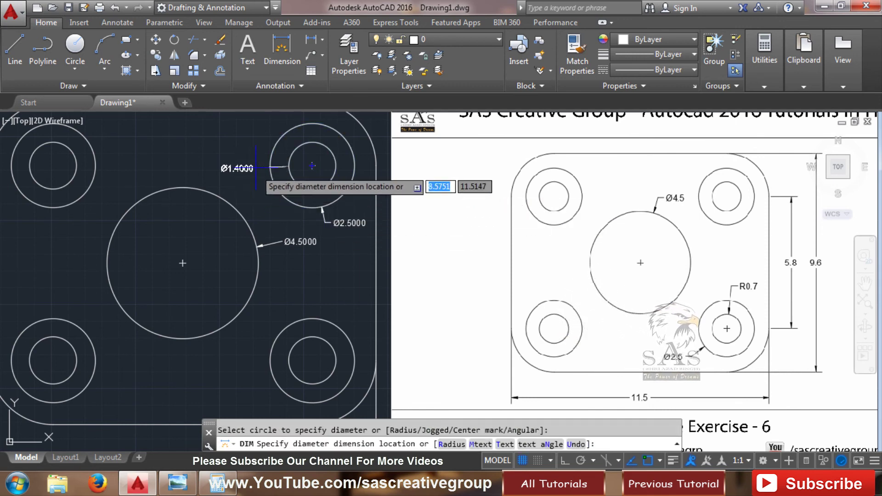
pyautogui.click(258, 133)
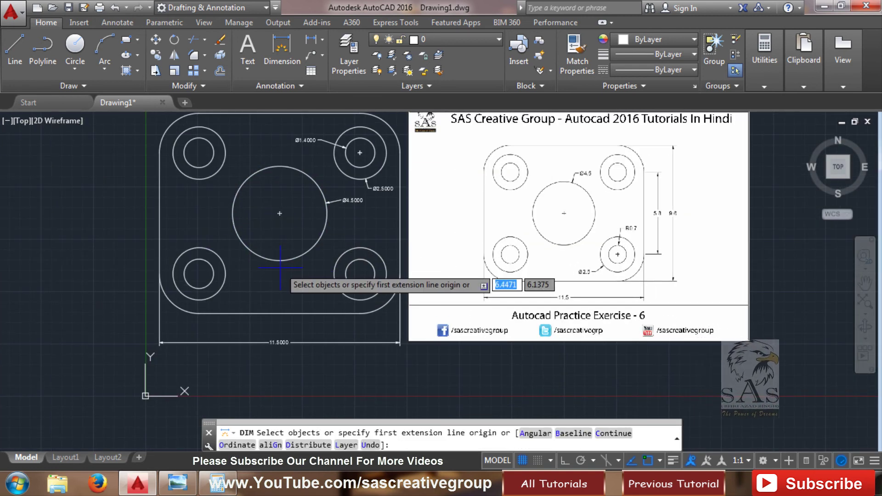
pyautogui.press('Escape')
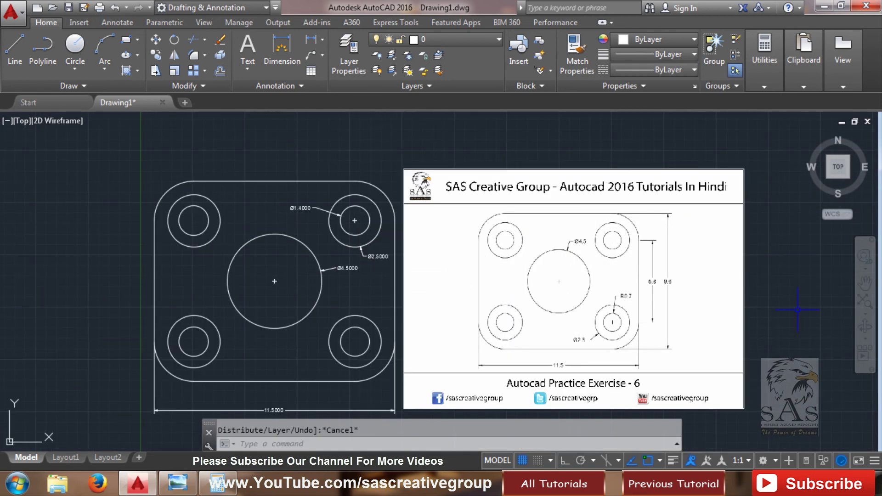